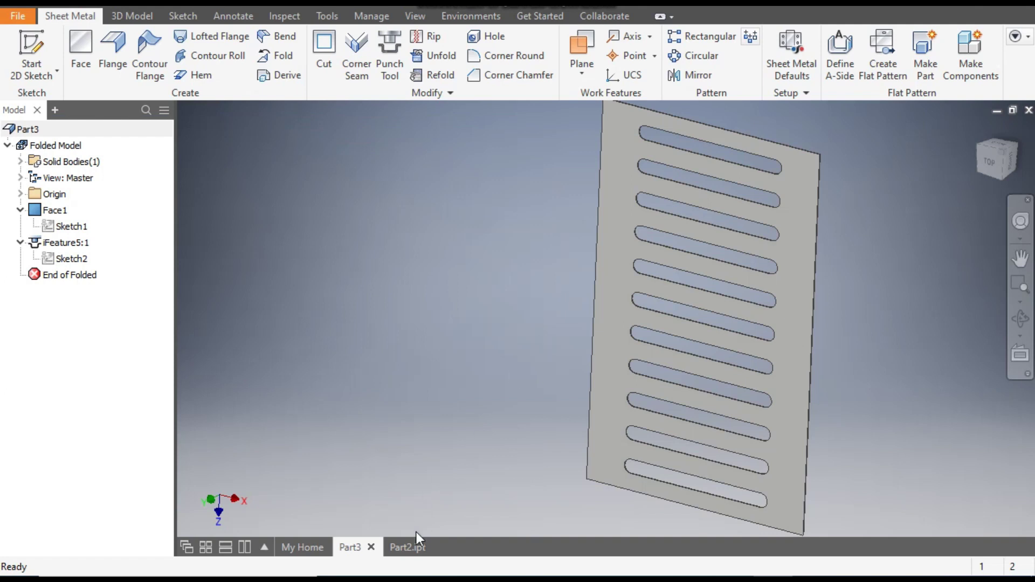
# Compare the Part2 and Part3 plates and roll Part3's slot punch back and forward, then start a new file.
pyautogui.click(406, 547)
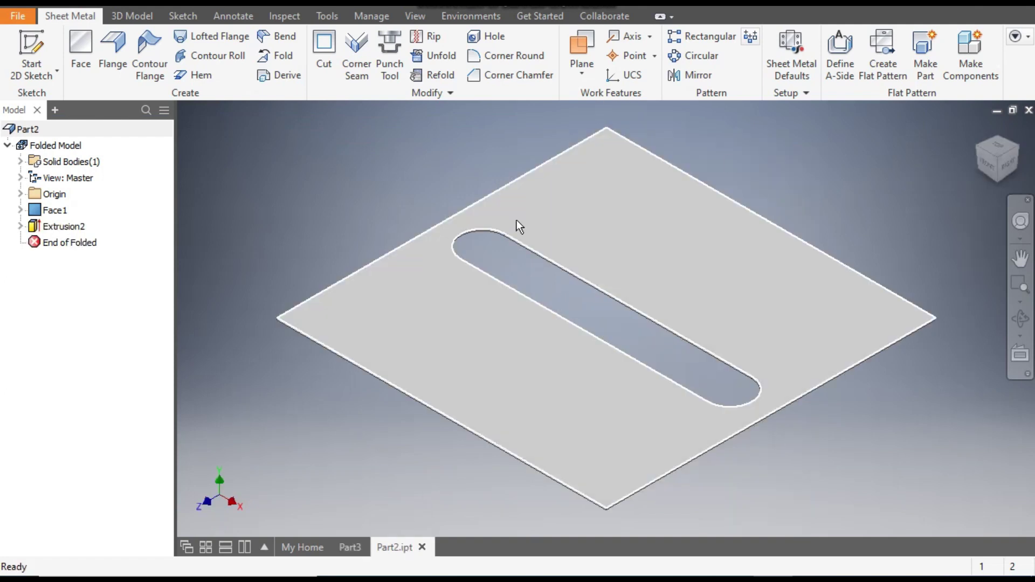
pyautogui.click(360, 544)
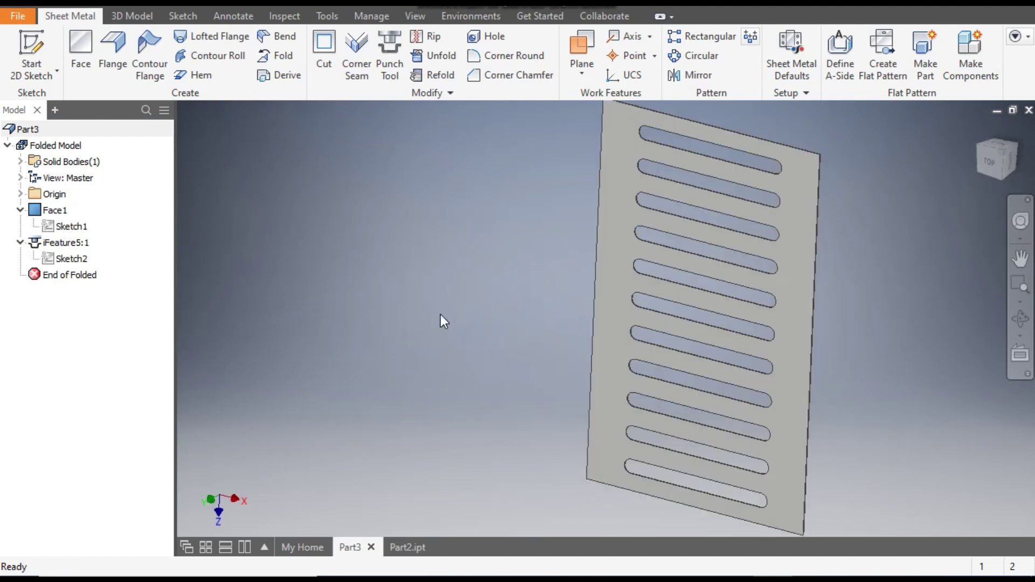
pyautogui.moveTo(86, 276); pyautogui.dragTo(82, 243)
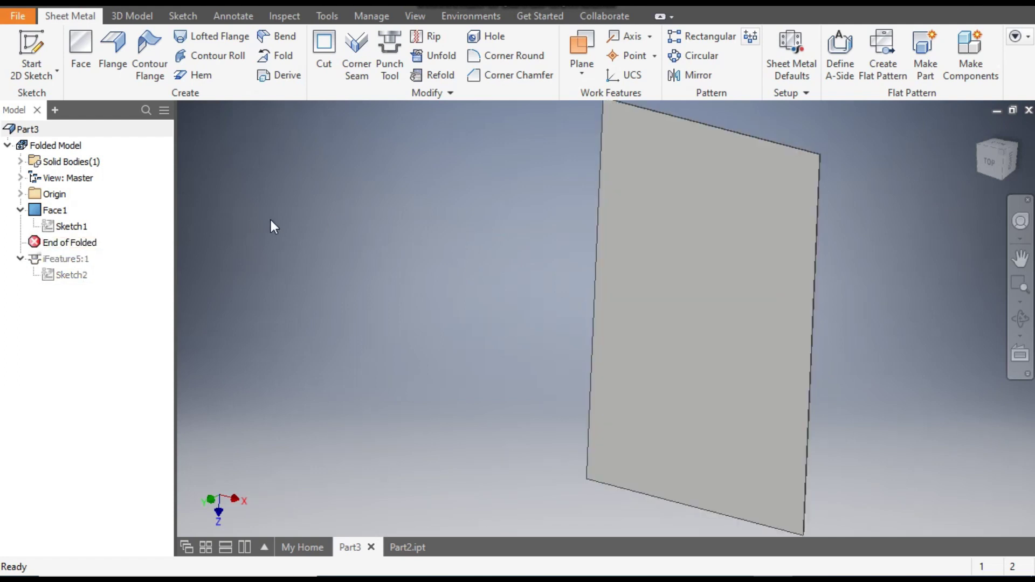
pyautogui.moveTo(86, 244); pyautogui.dragTo(96, 276)
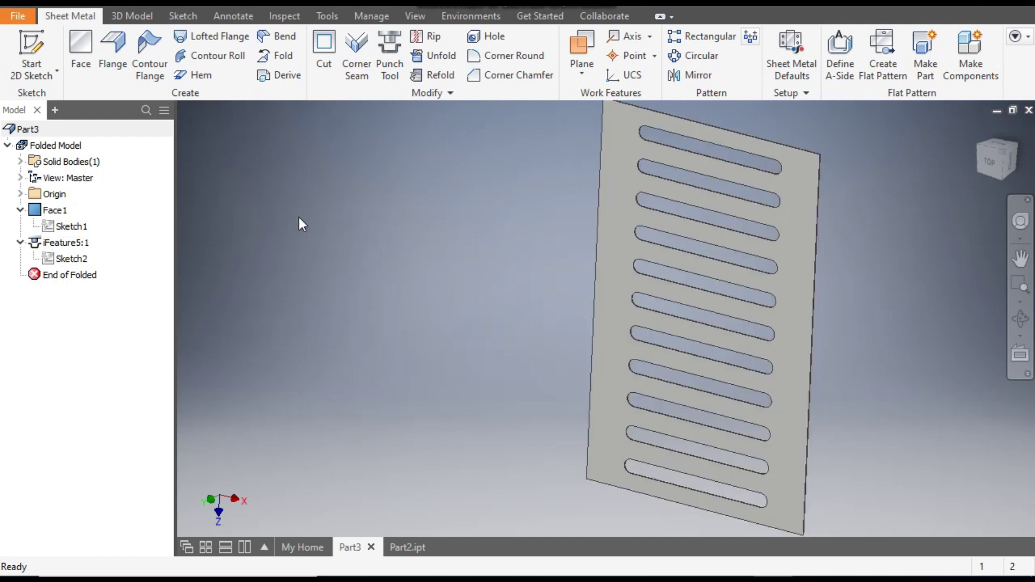
pyautogui.hotkey('ctrl', 'n')
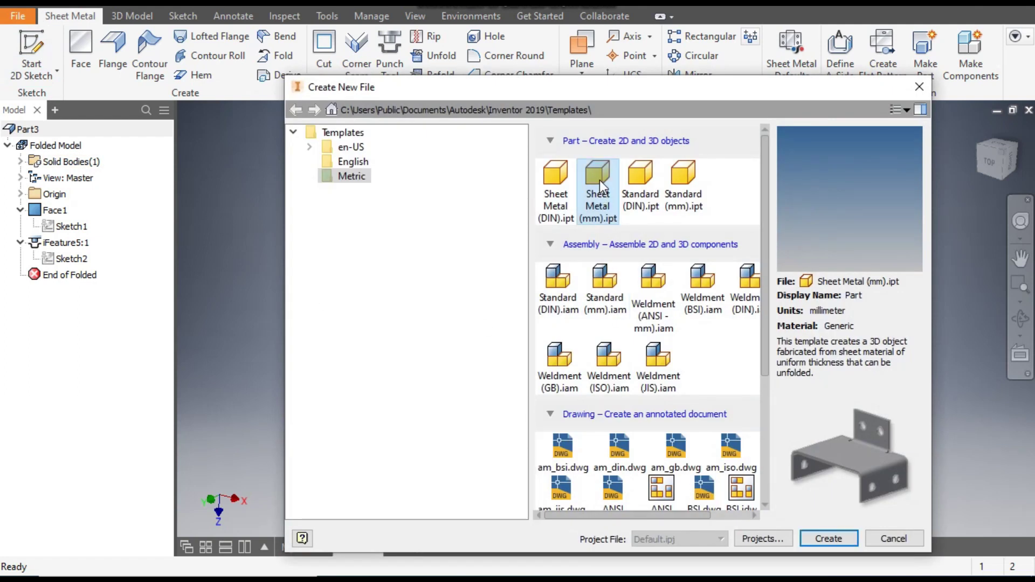
# Create a Sheet Metal (mm).ipt part and begin a 2D sketch on the XZ plane.
pyautogui.click(825, 539)
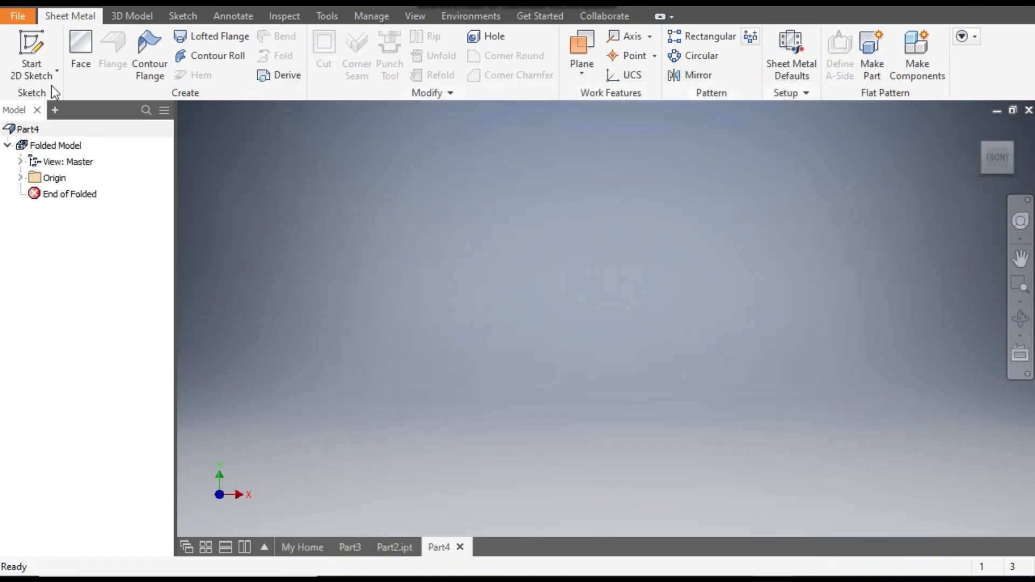
pyautogui.click(39, 49)
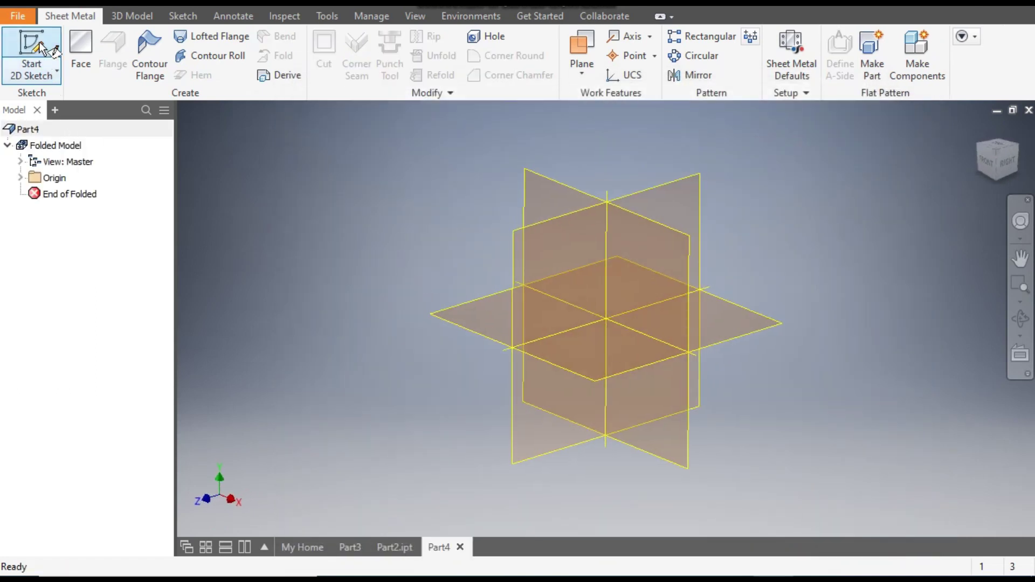
pyautogui.click(487, 306)
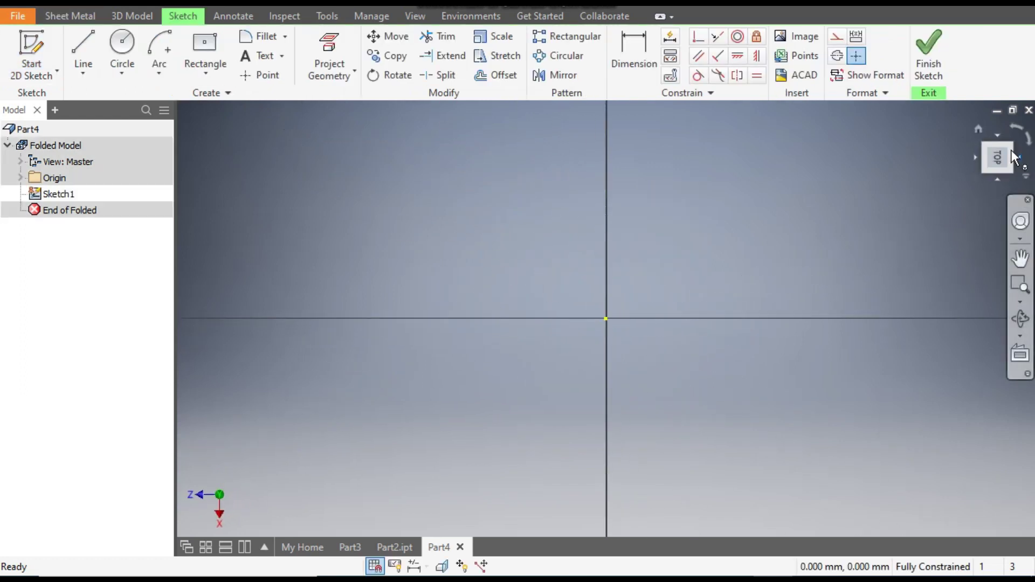
# Draw a two-point centre rectangle centred on the sketch origin.
pyautogui.click(1016, 132)
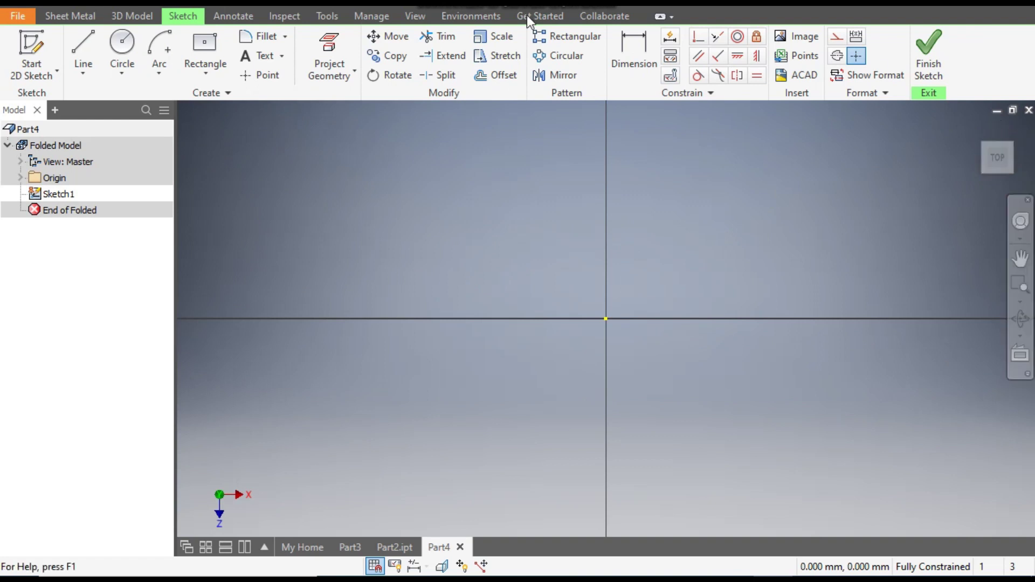
pyautogui.click(205, 70)
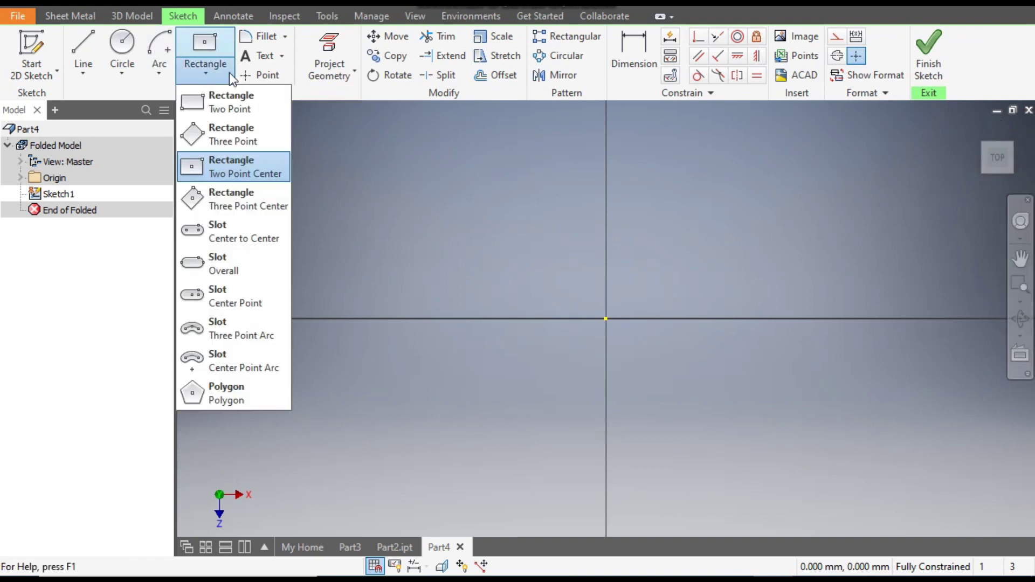
pyautogui.click(266, 178)
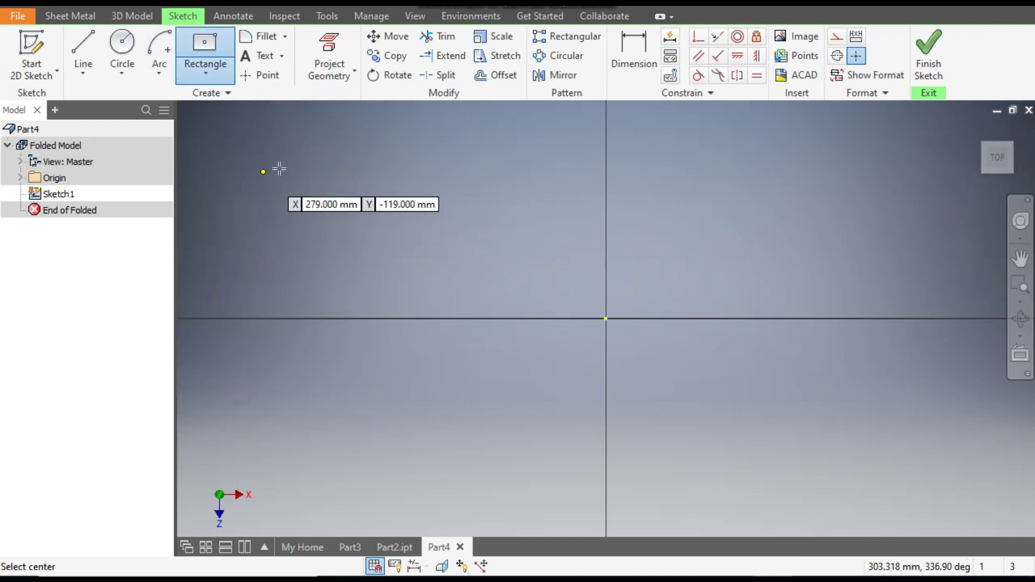
pyautogui.click(606, 318)
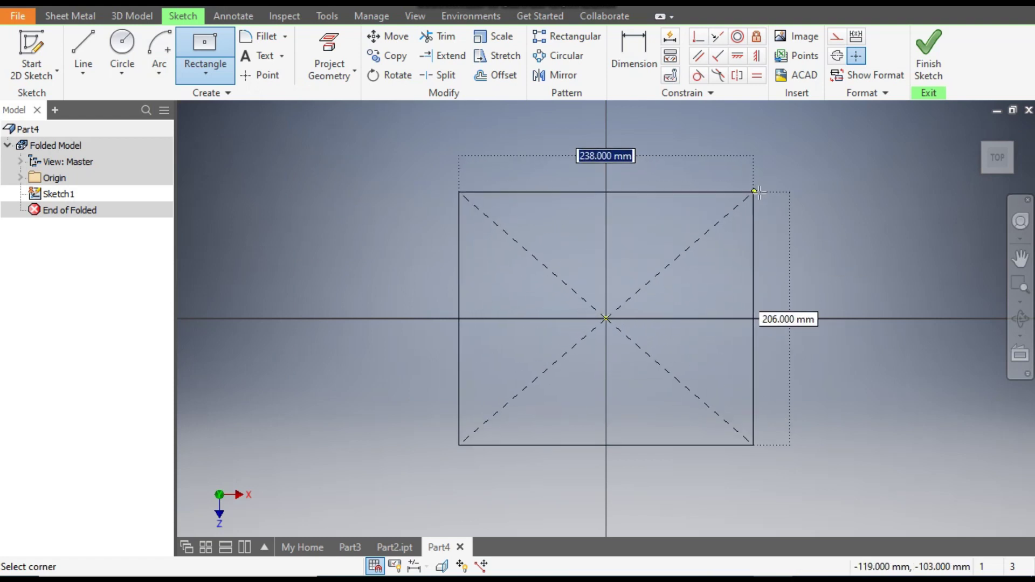
pyautogui.click(767, 193)
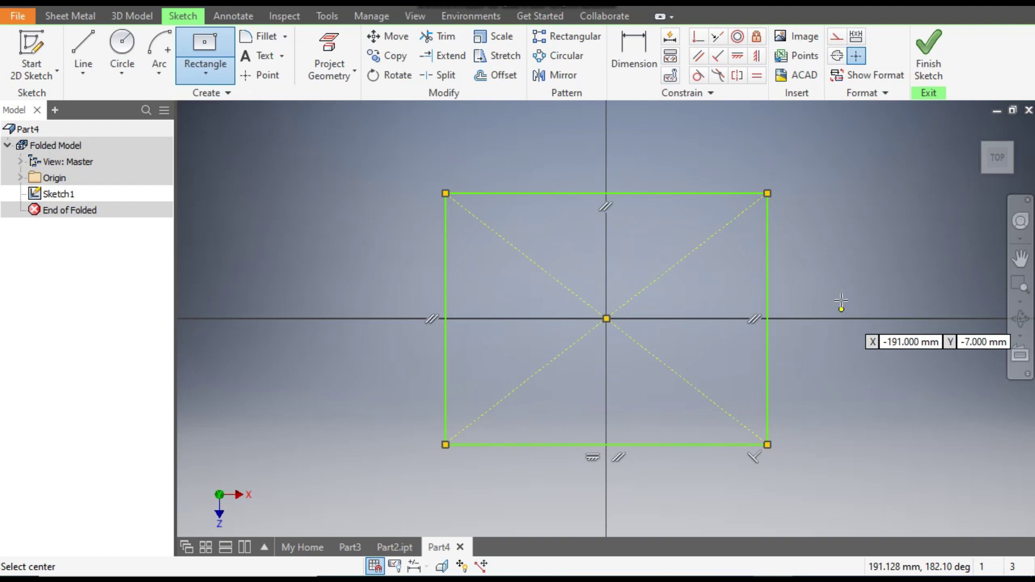
# Dimension the rectangle 300 high and 300 wide, then finish the sketch.
pyautogui.click(630, 56)
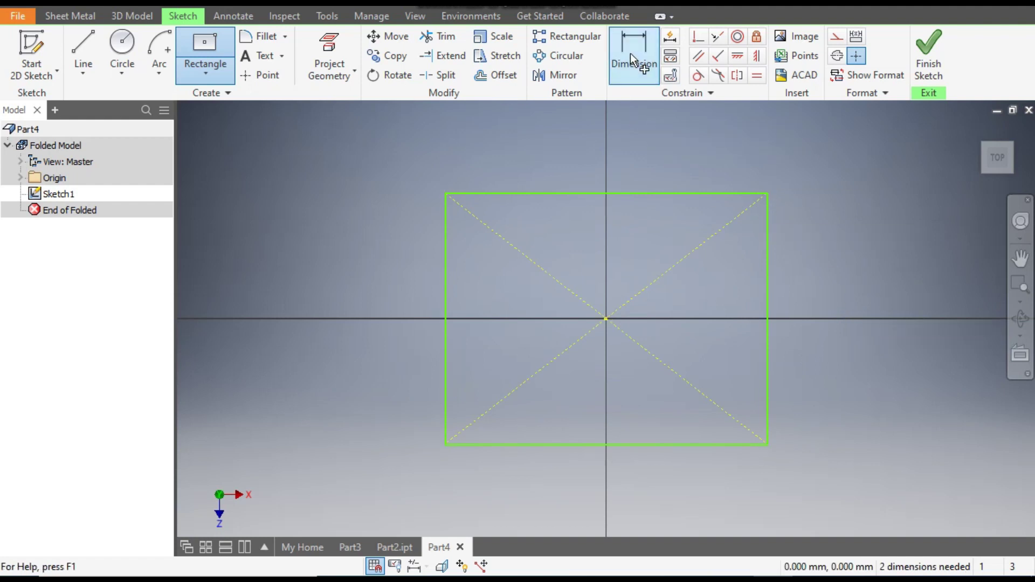
pyautogui.click(767, 258)
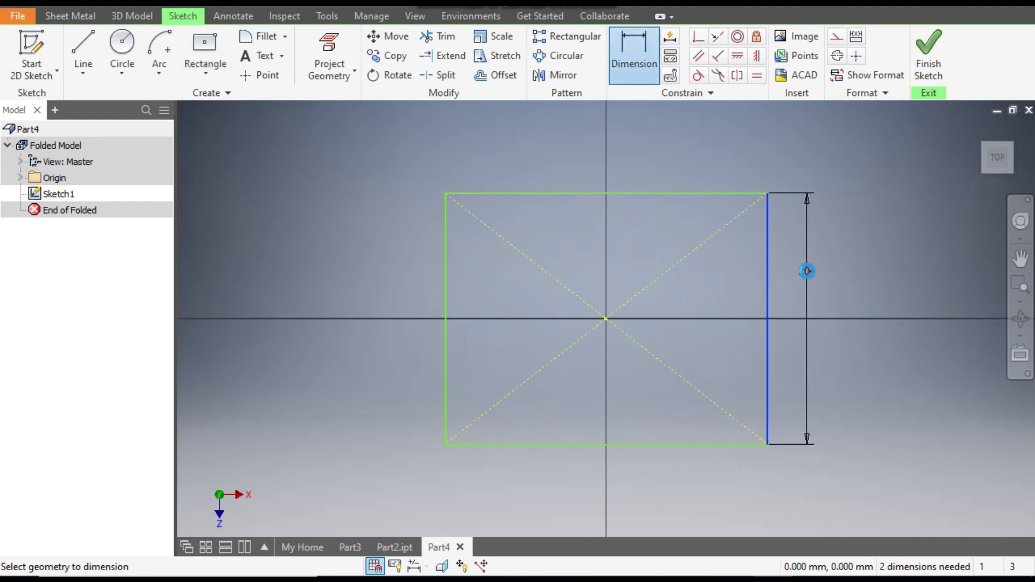
pyautogui.click(807, 270)
pyautogui.write('300')
pyautogui.press('Return')
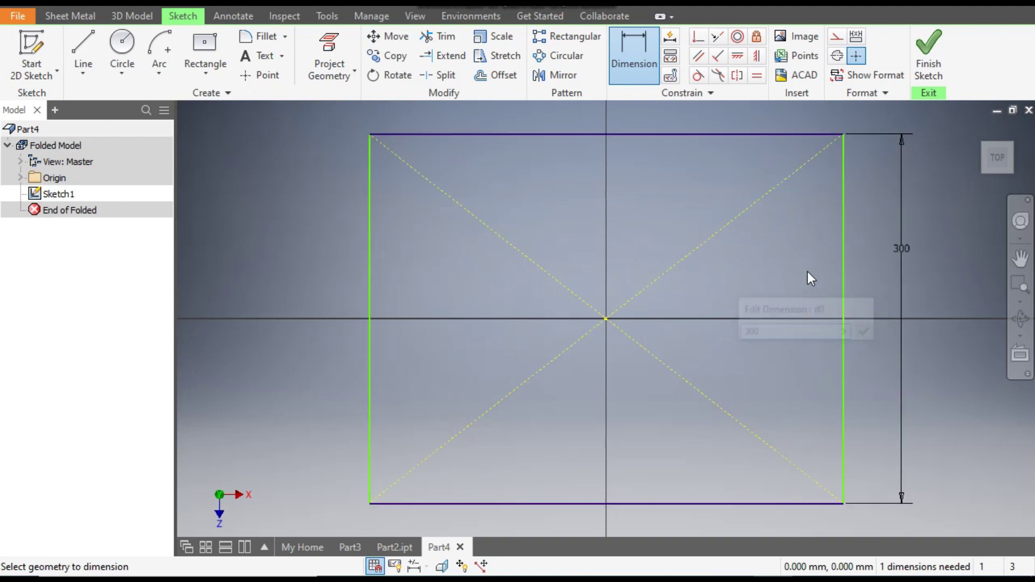
pyautogui.scroll(-3, 713, 339)
pyautogui.click(695, 217)
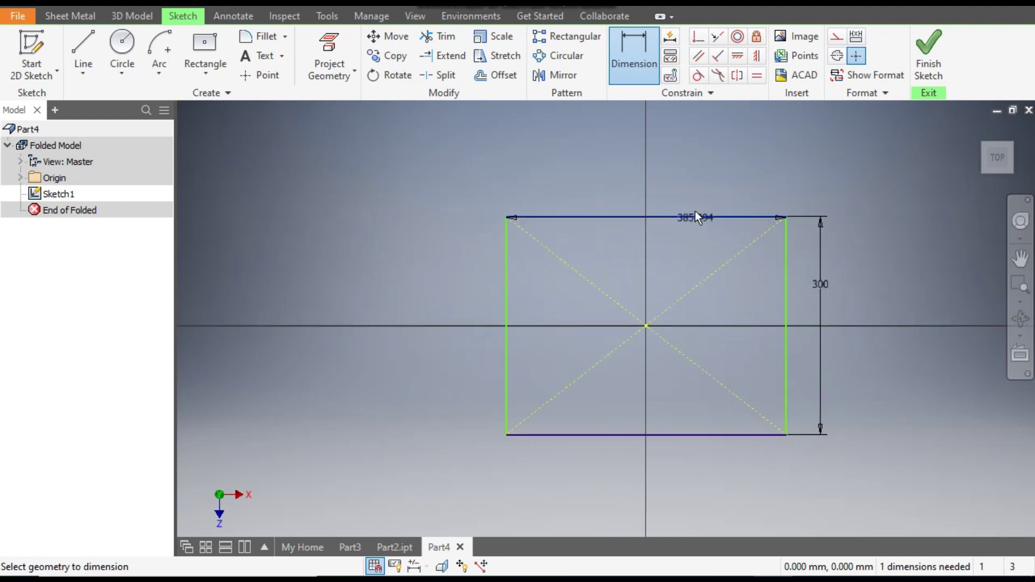
pyautogui.click(690, 190)
pyautogui.write('300')
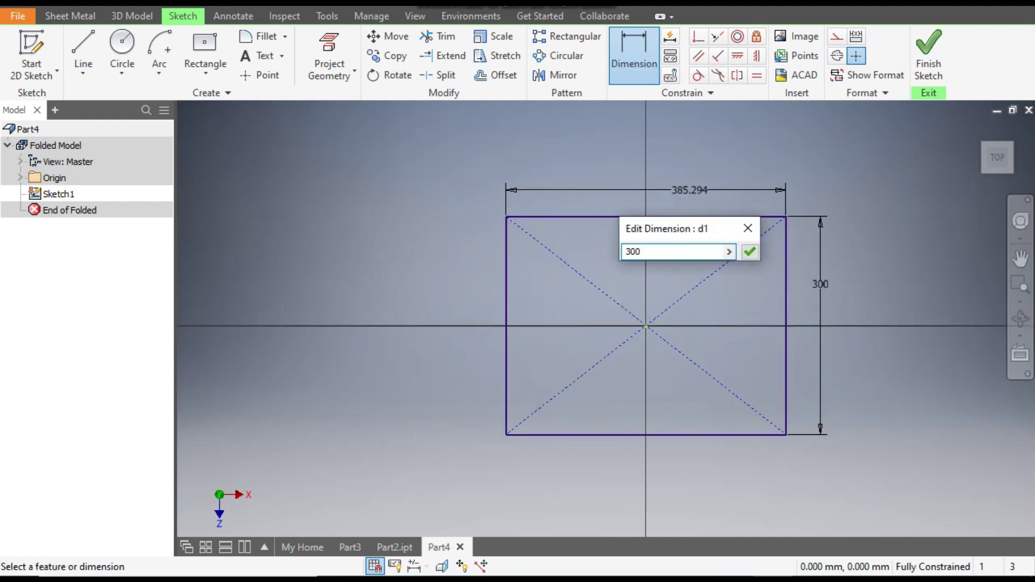
pyautogui.press('Return')
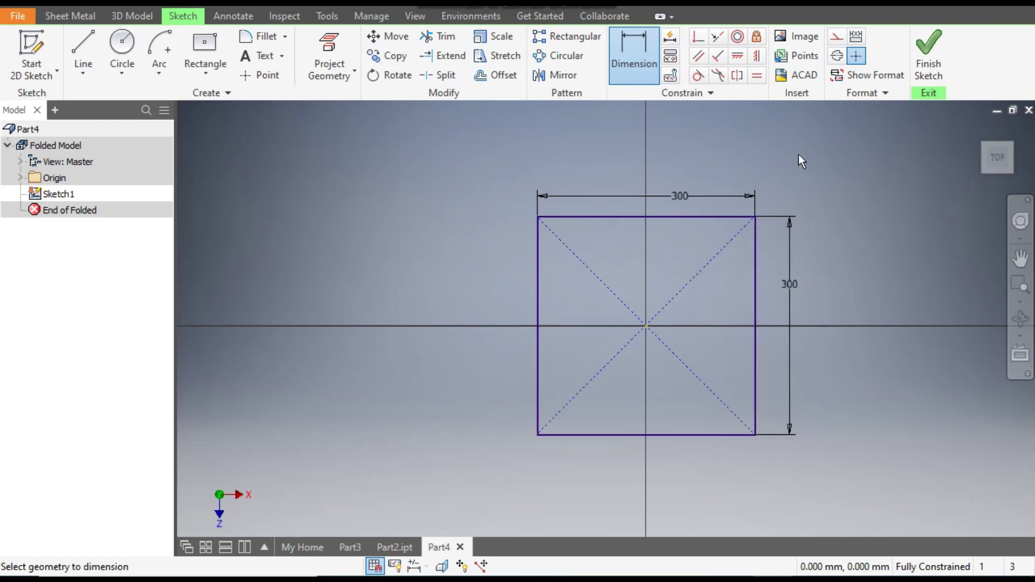
pyautogui.click(928, 54)
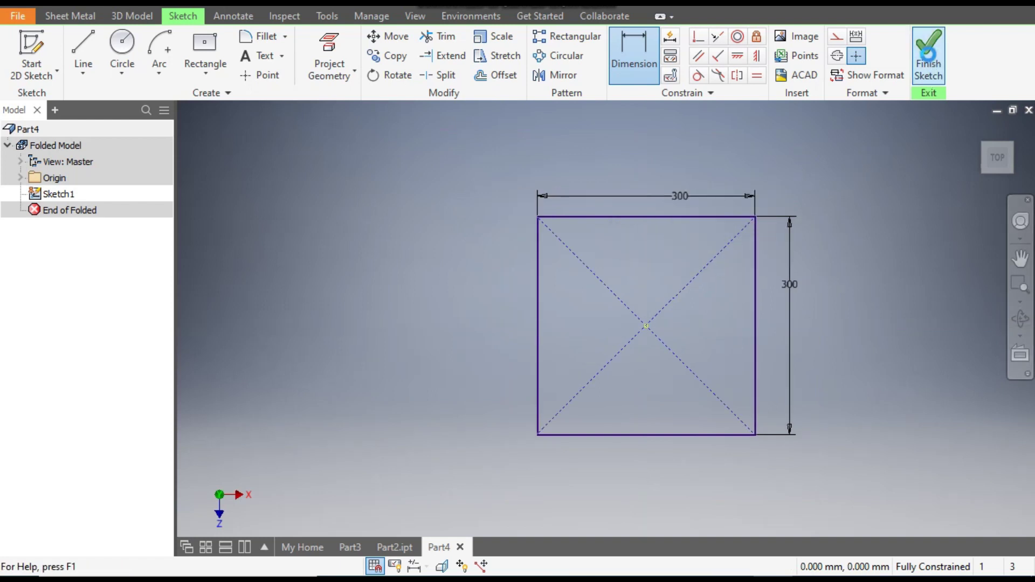
# Create a sheet-metal Face plate from the square profile.
pyautogui.moveTo(738, 293); pyautogui.dragTo(675, 279, button='middle')
pyautogui.click(77, 46)
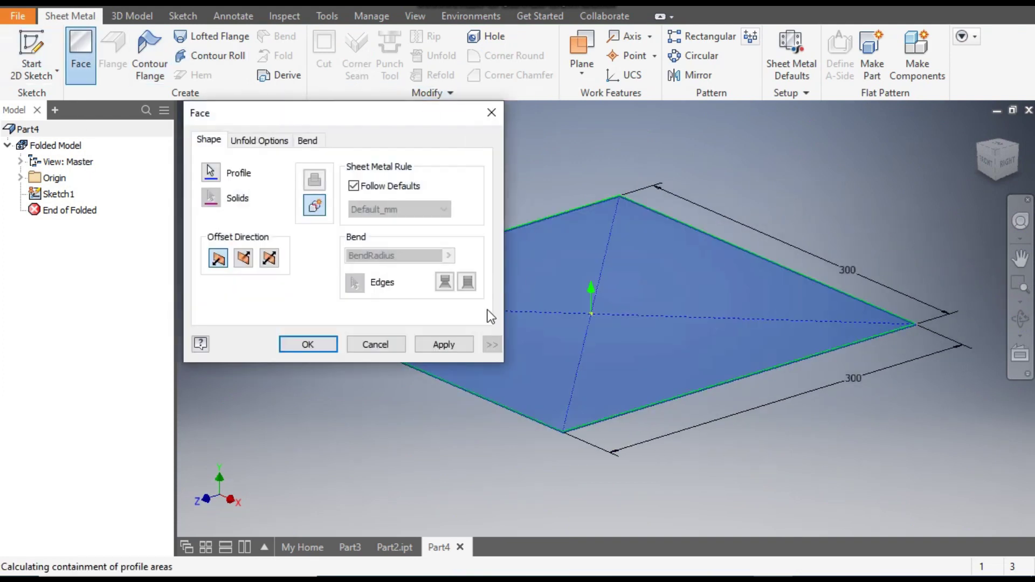
pyautogui.click(319, 343)
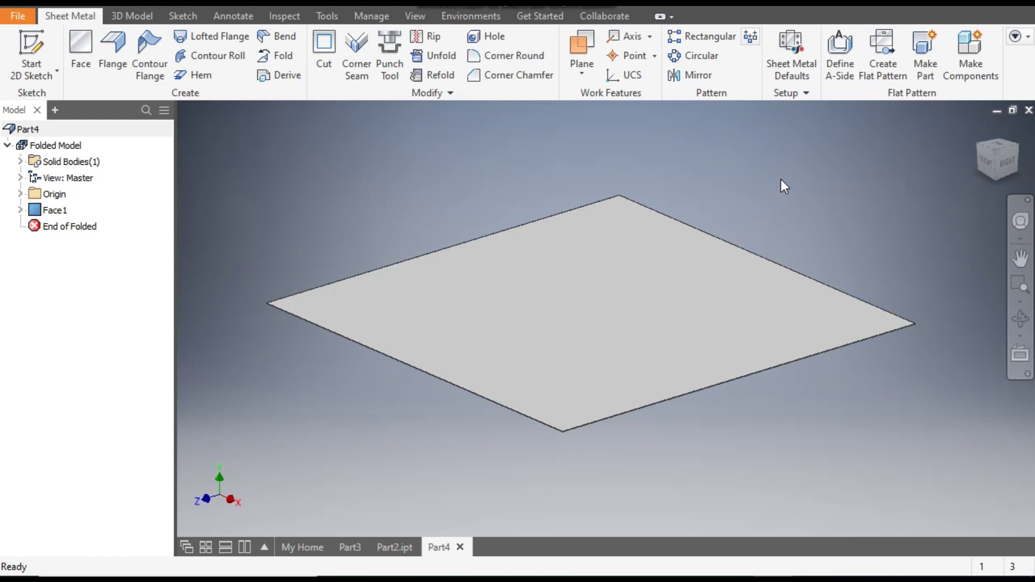
# Override the sheet metal default thickness to 1 mm instead of the rule value.
pyautogui.click(790, 46)
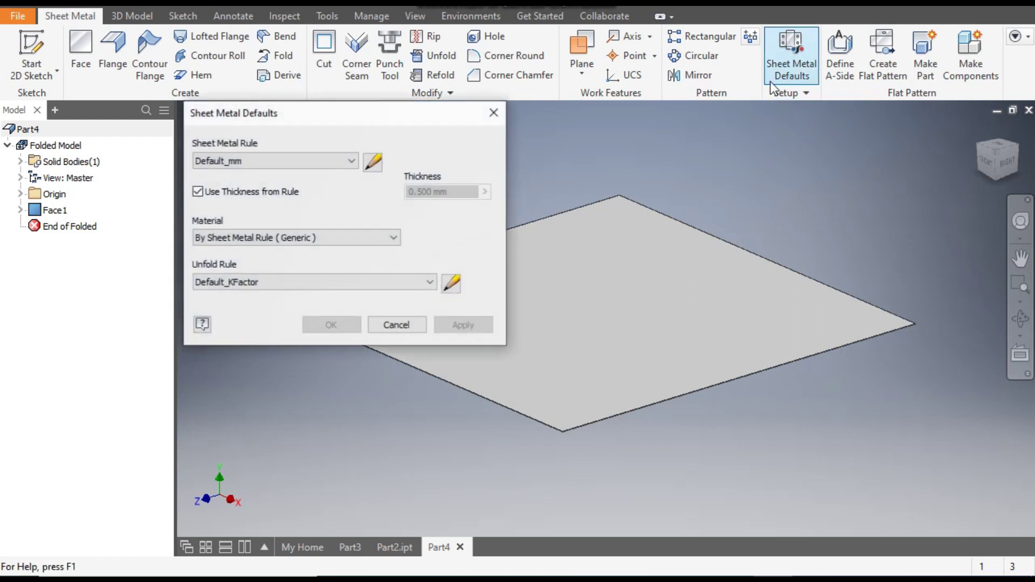
pyautogui.click(198, 192)
pyautogui.moveTo(457, 193); pyautogui.dragTo(404, 193)
pyautogui.write('1')
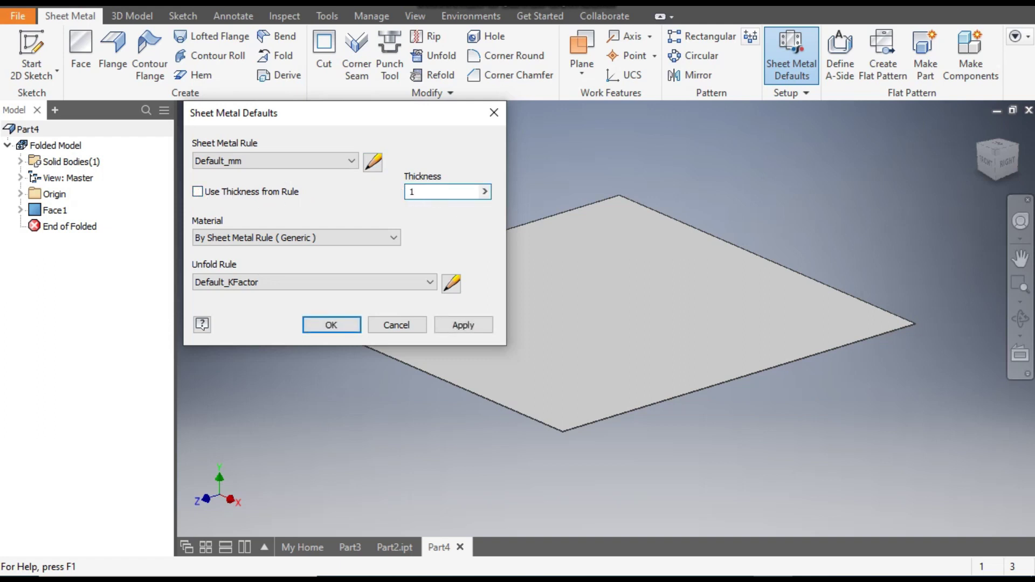
pyautogui.click(485, 323)
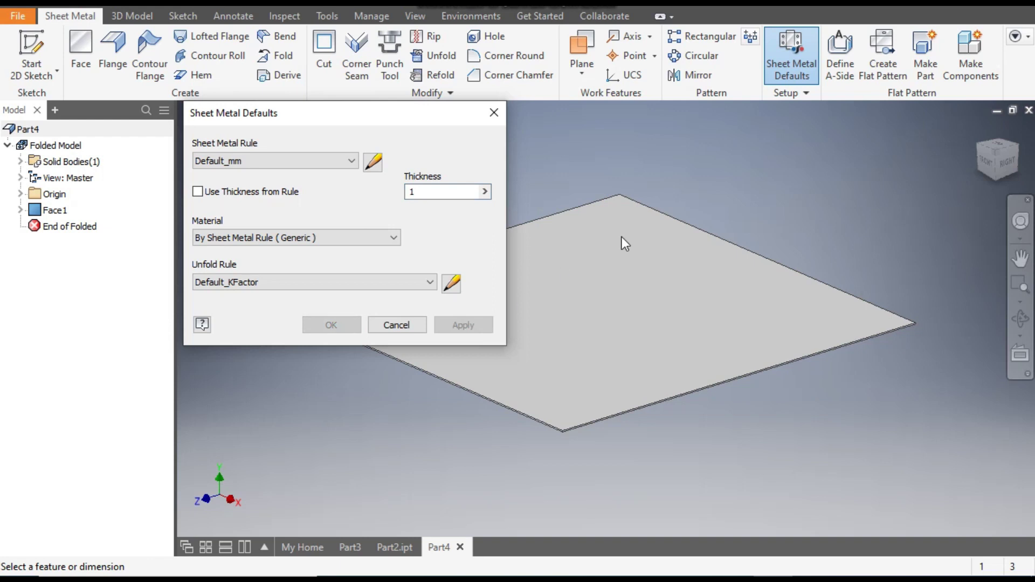
pyautogui.click(494, 113)
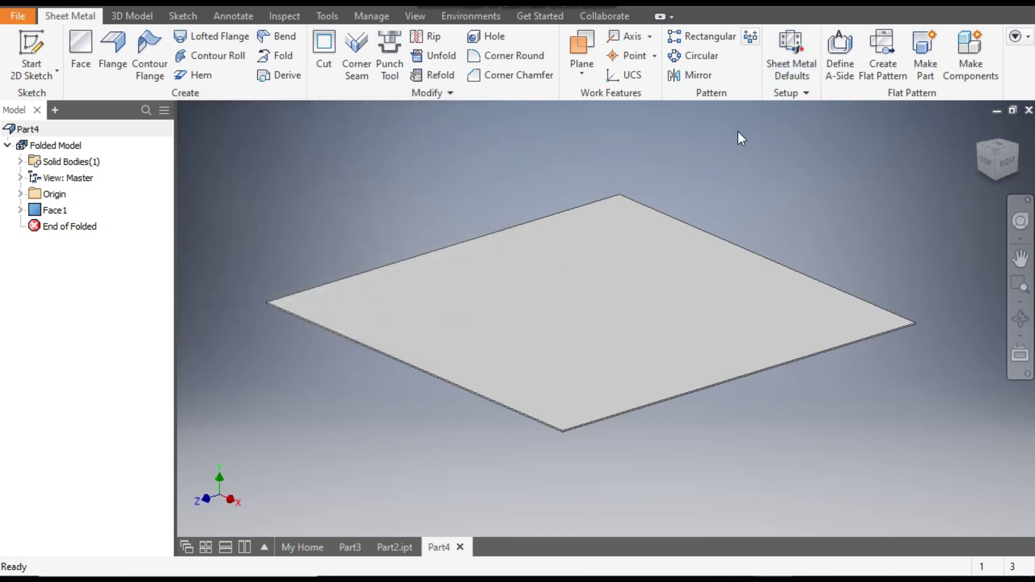
# Start a new sketch on the plate's face and reorient the view.
pyautogui.click(552, 270)
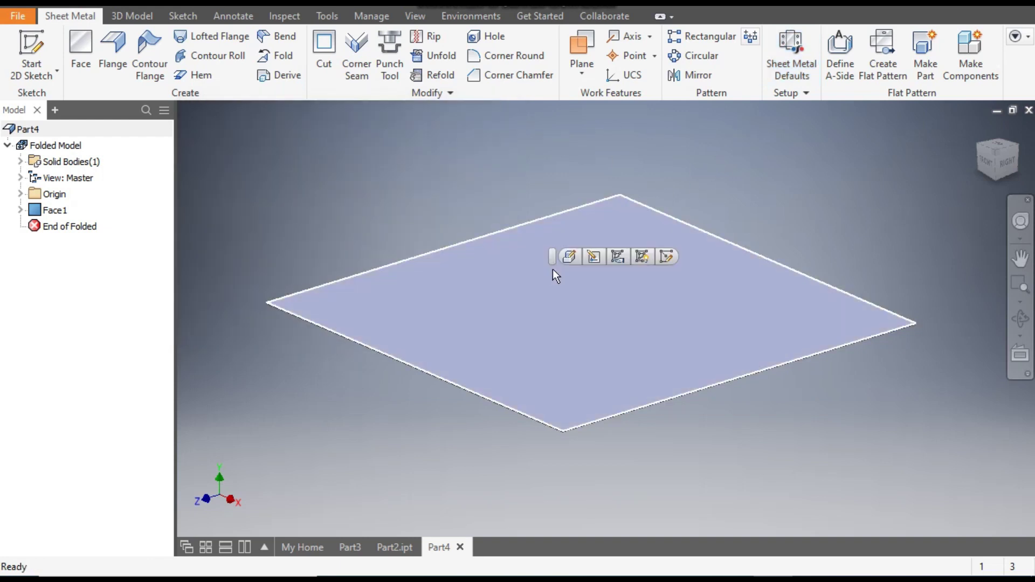
pyautogui.click(662, 251)
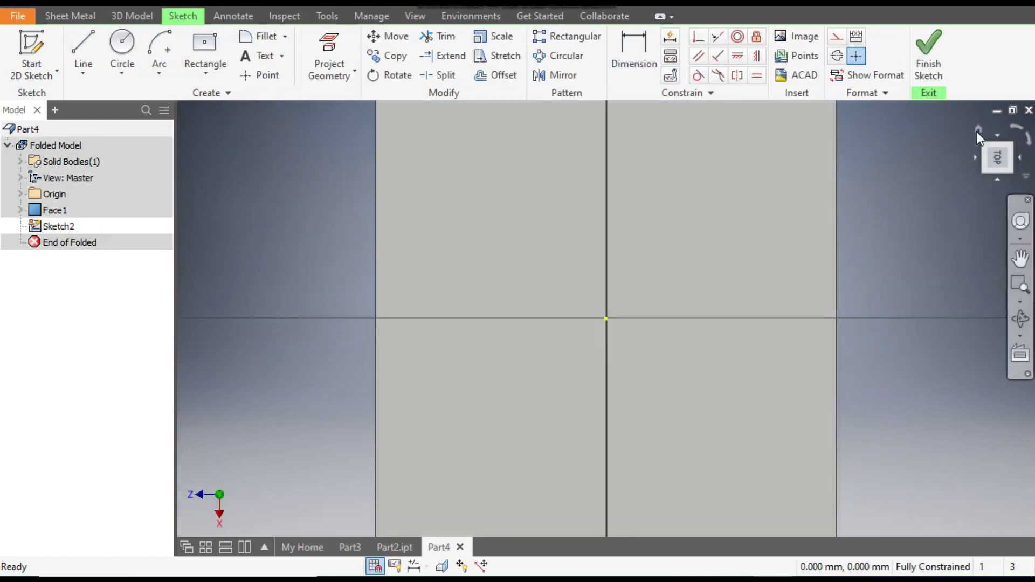
pyautogui.click(1016, 132)
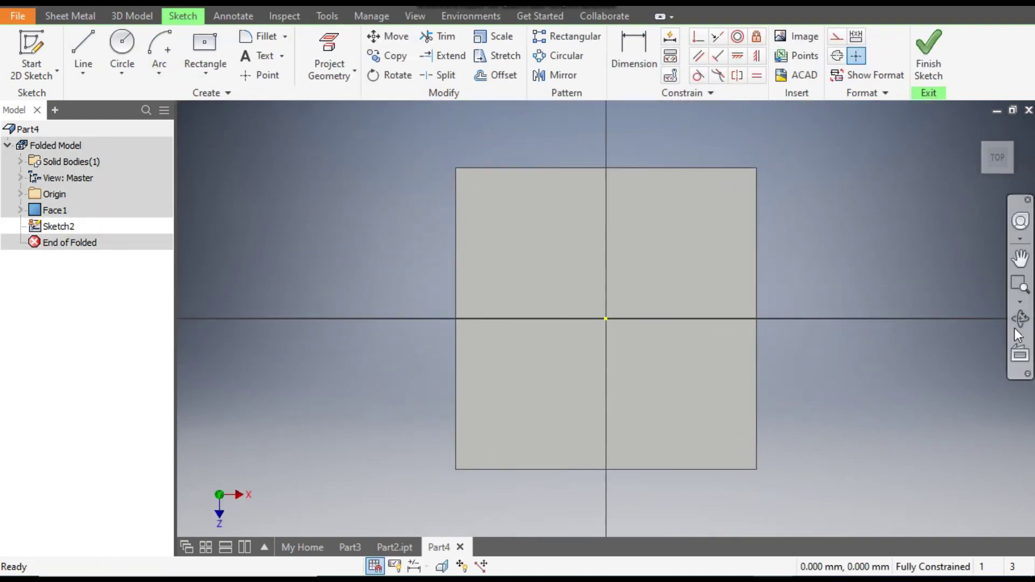
# Draw a horizontal centre-point slot centred on the sketch origin.
pyautogui.click(200, 68)
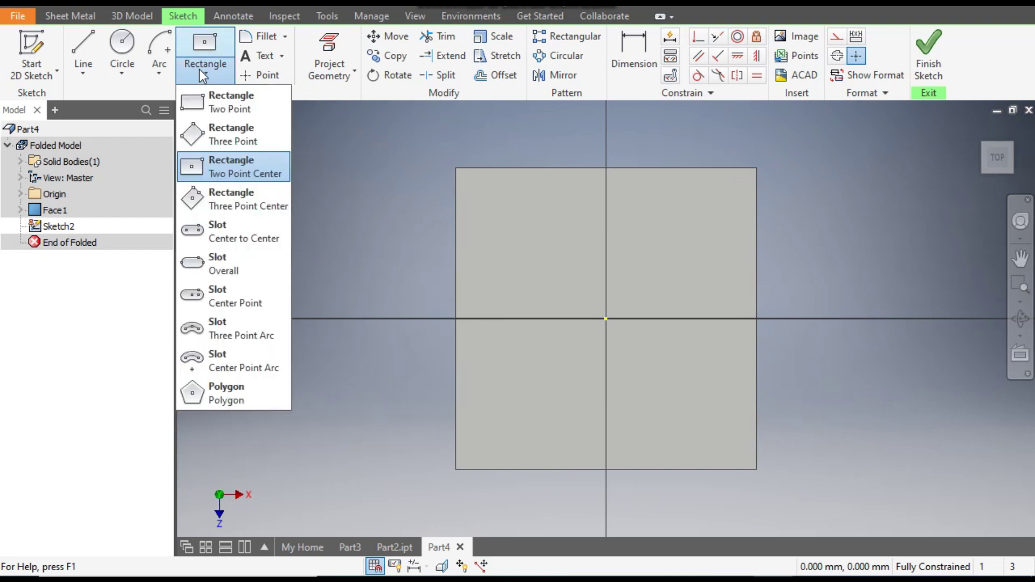
pyautogui.click(254, 300)
pyautogui.click(606, 318)
pyautogui.click(709, 318)
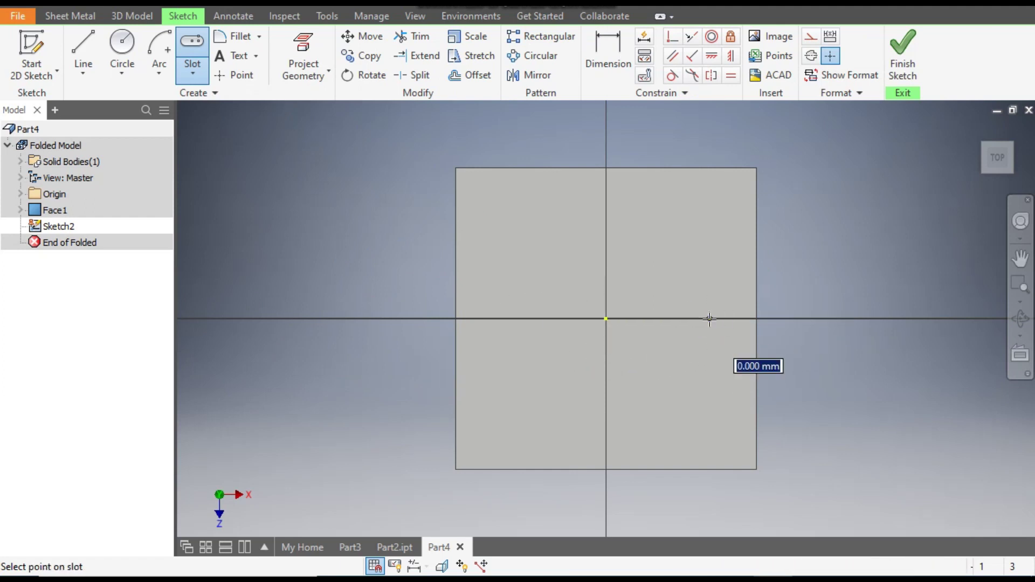
pyautogui.click(708, 342)
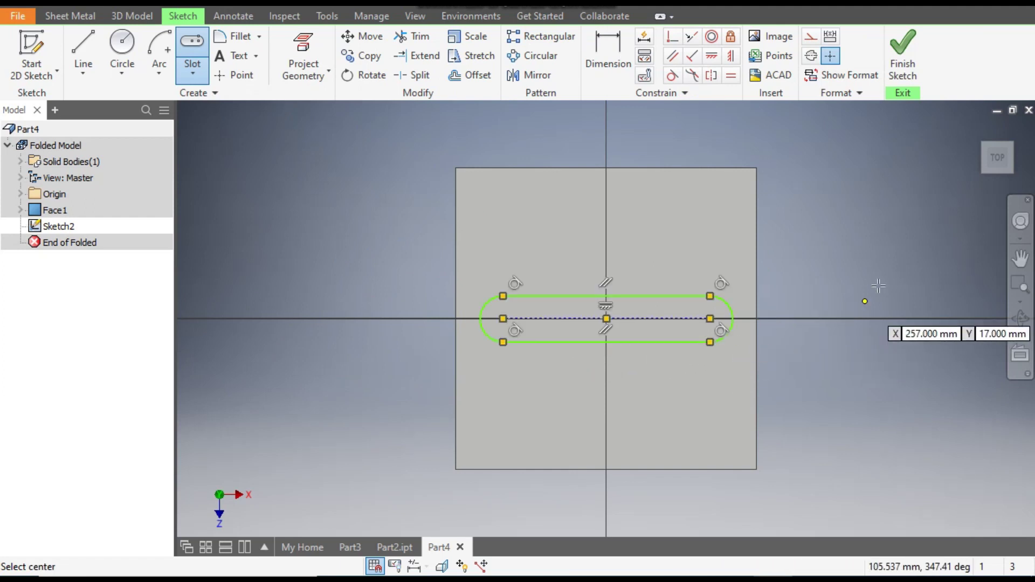
# Dimension the slot length with the parameter LENGTH = 225.
pyautogui.click(603, 57)
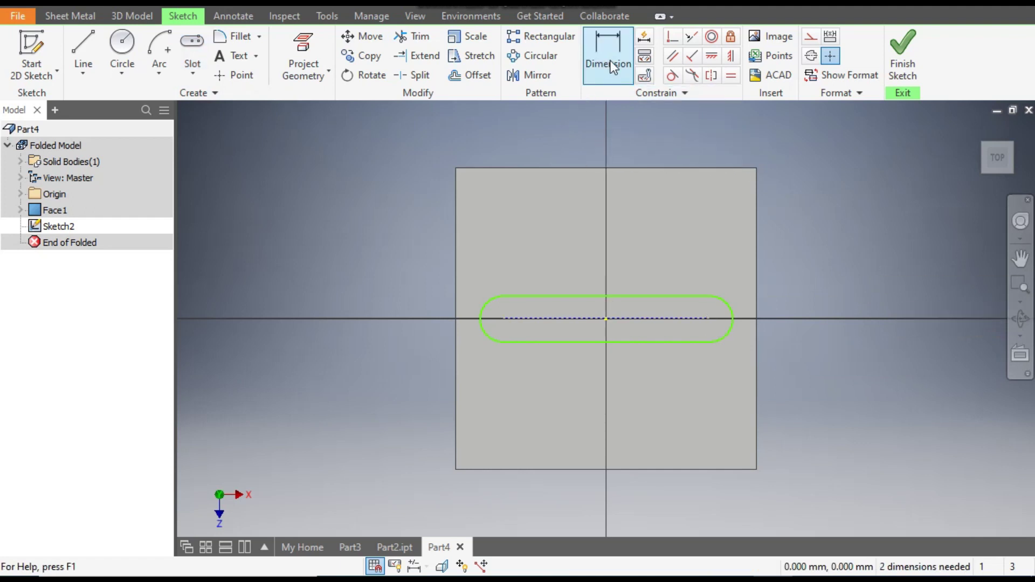
pyautogui.click(577, 319)
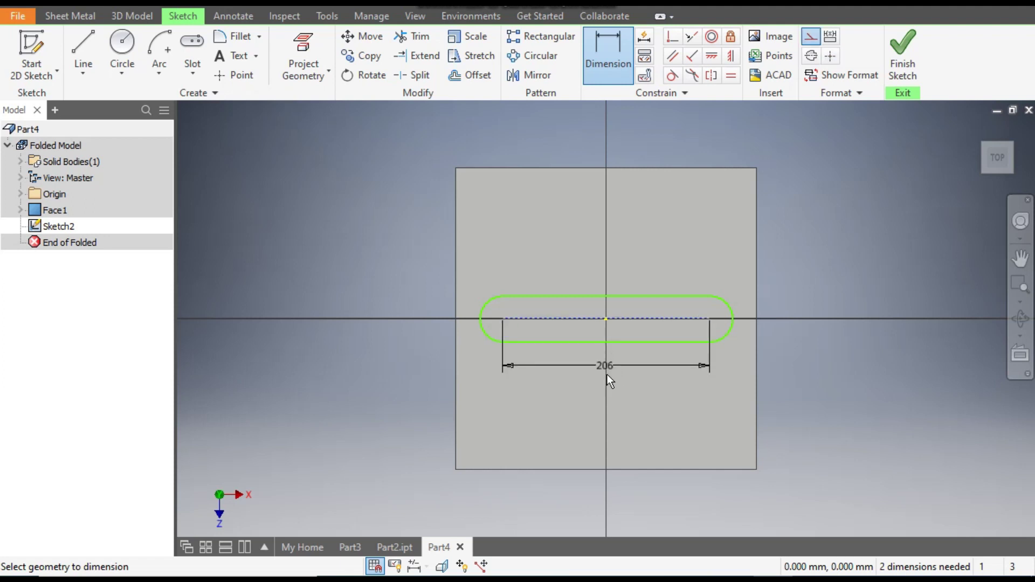
pyautogui.click(617, 388)
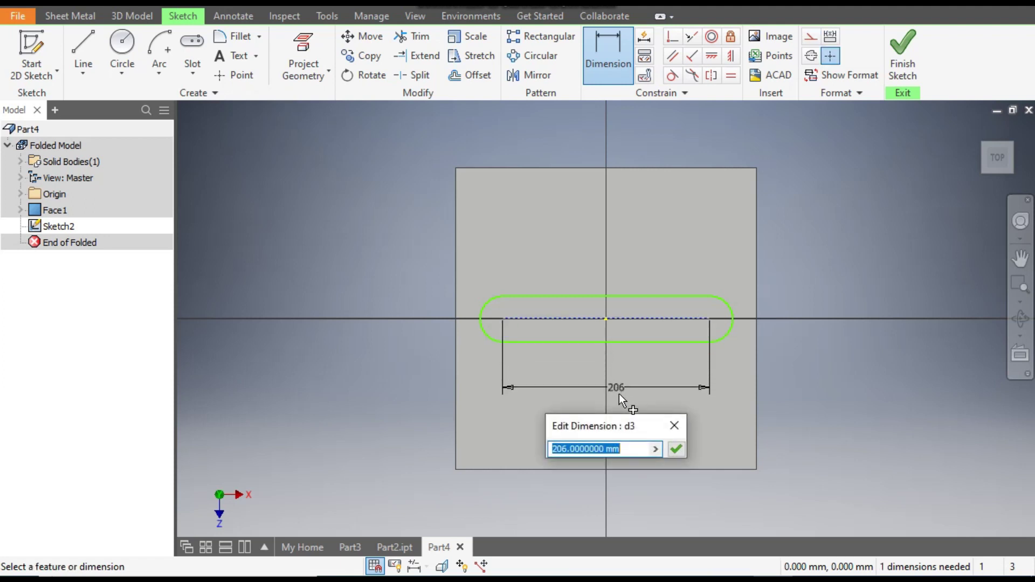
pyautogui.write('LEN')
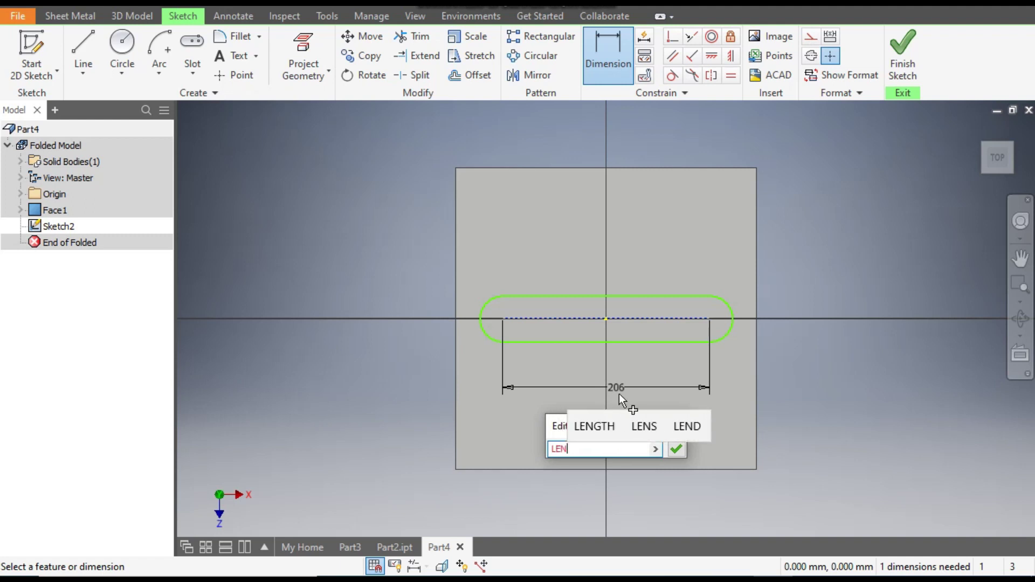
pyautogui.write('GTH = ')
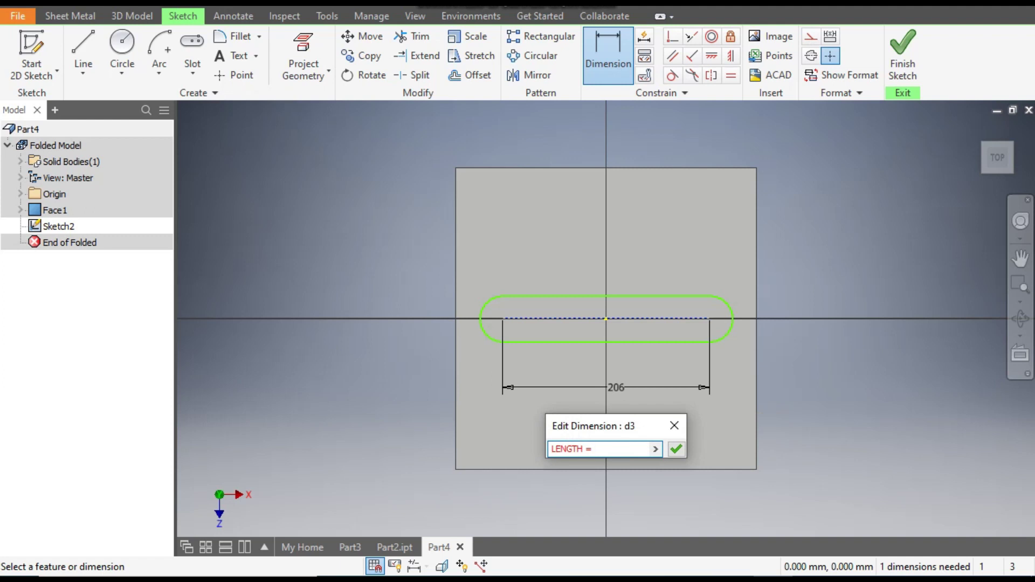
pyautogui.write('225')
pyautogui.press('Return')
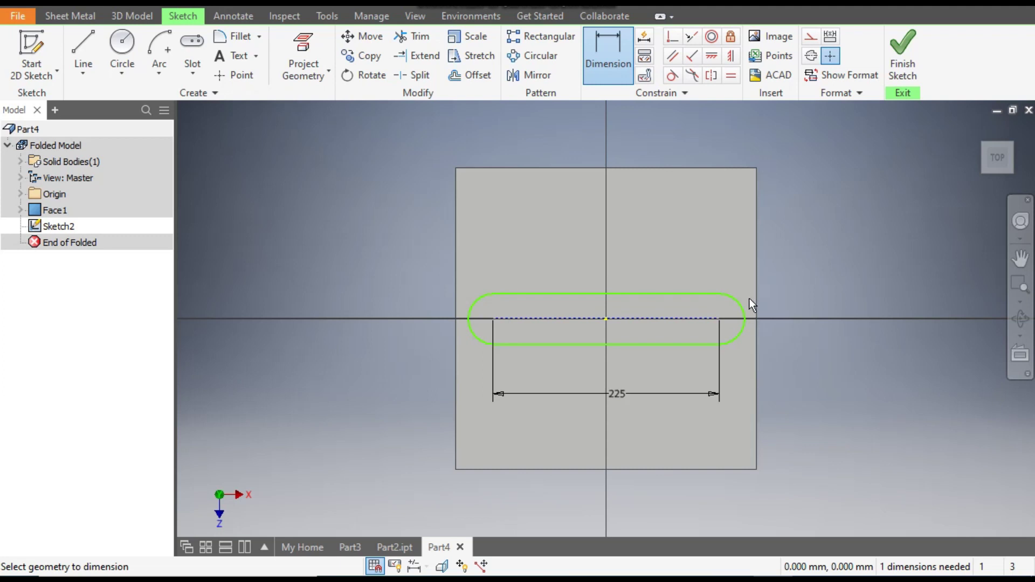
# Dimension the slot's end radius as R=20 and finish the sketch.
pyautogui.click(736, 302)
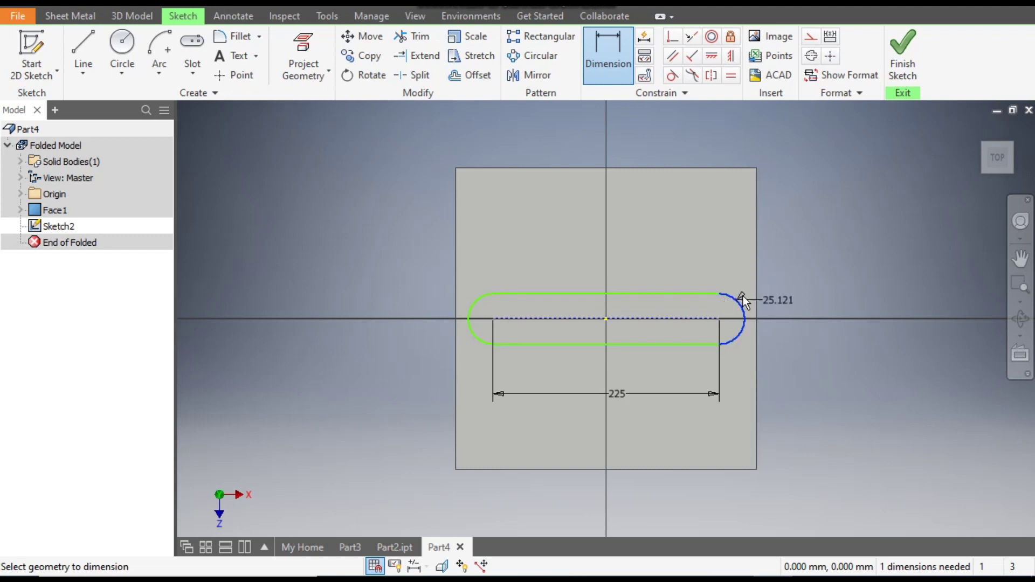
pyautogui.click(796, 264)
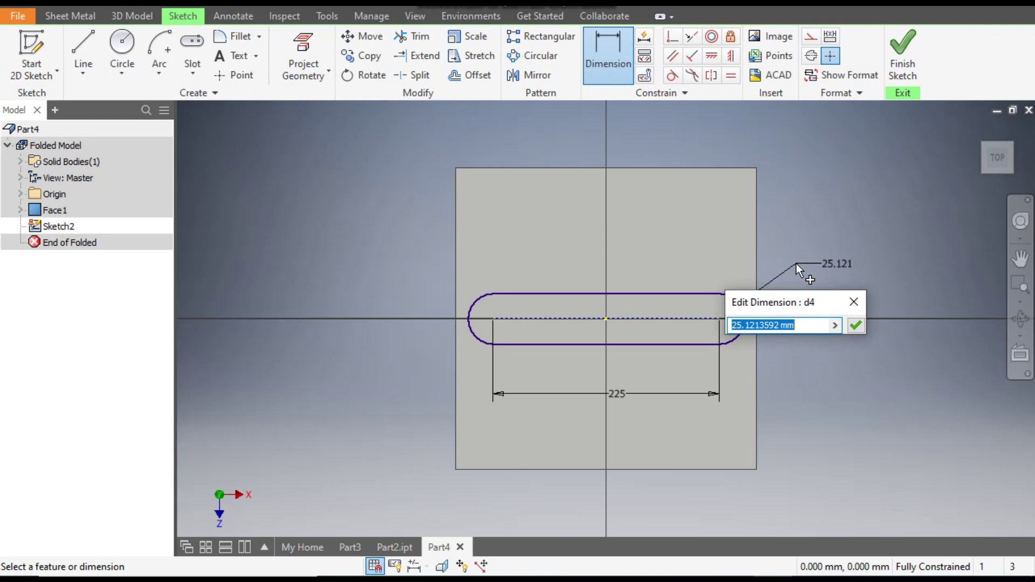
pyautogui.write('R')
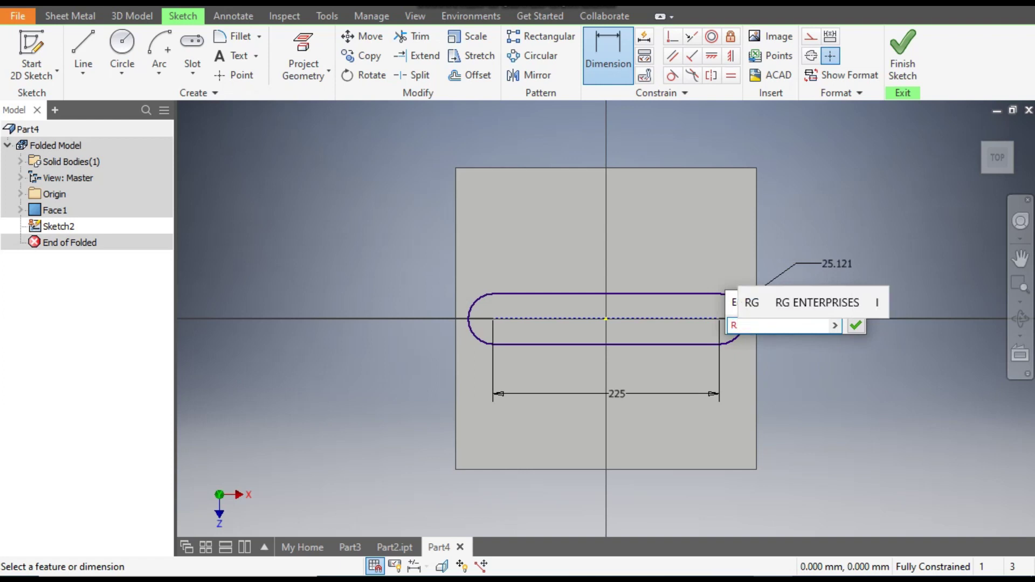
pyautogui.write('=20')
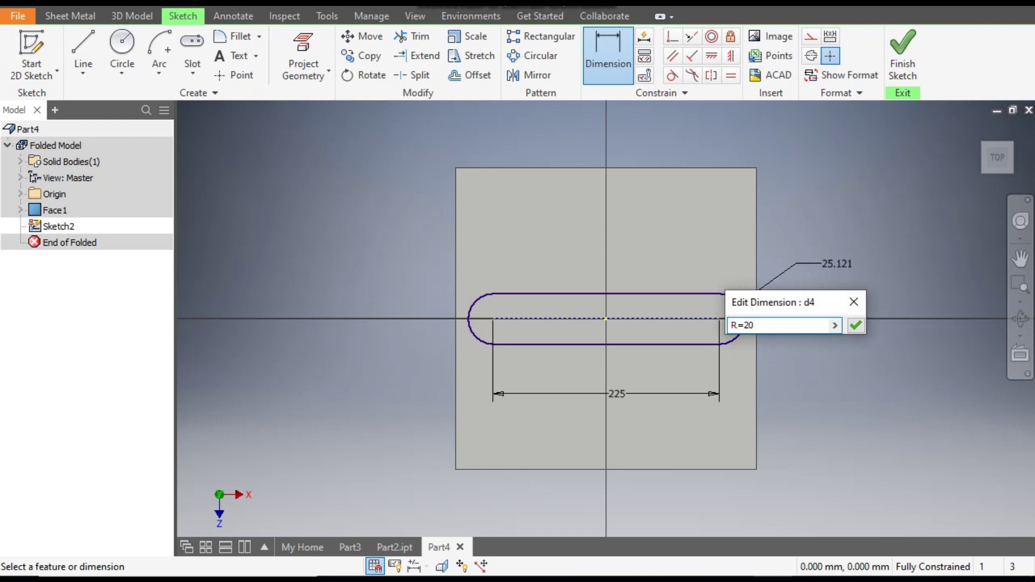
pyautogui.click(855, 325)
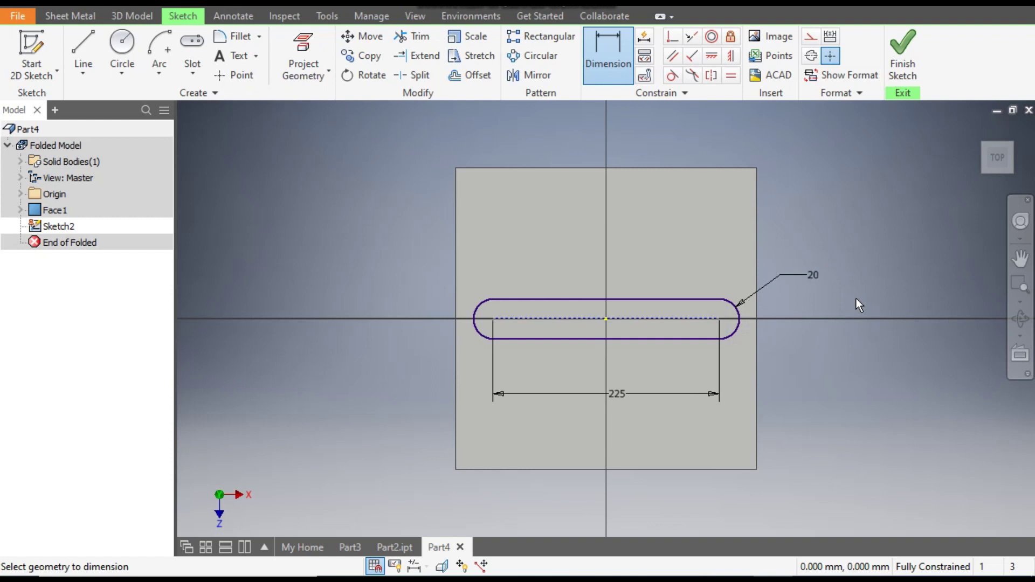
pyautogui.click(912, 52)
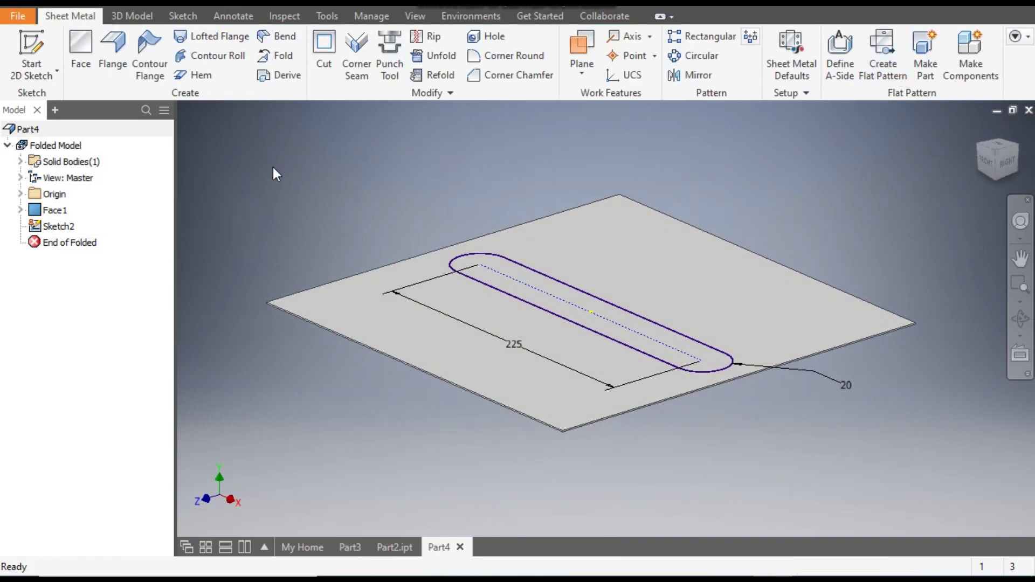
pyautogui.click(140, 14)
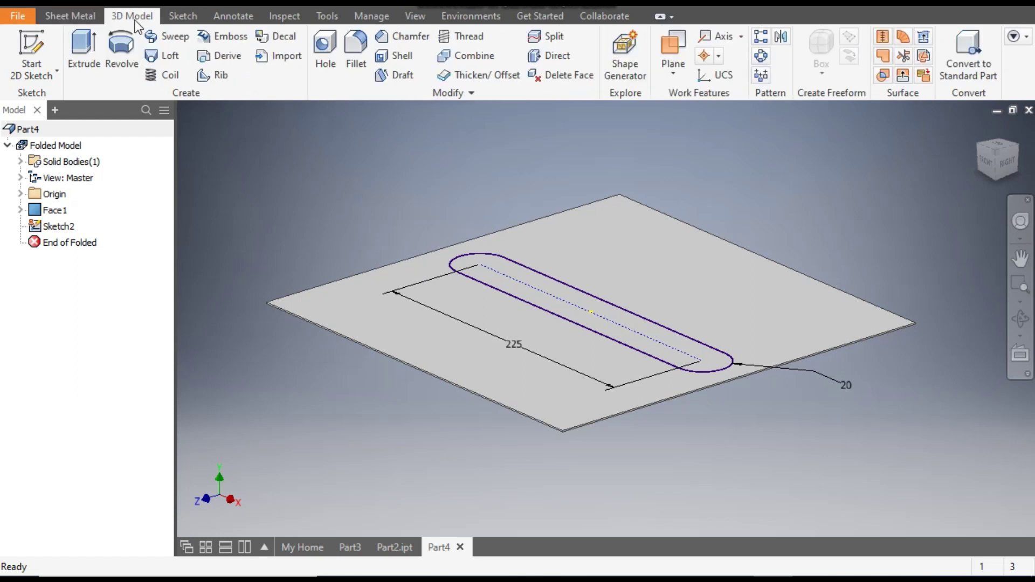
# Extrude the slot as a downward cut with depth set to the Thickness parameter.
pyautogui.click(82, 44)
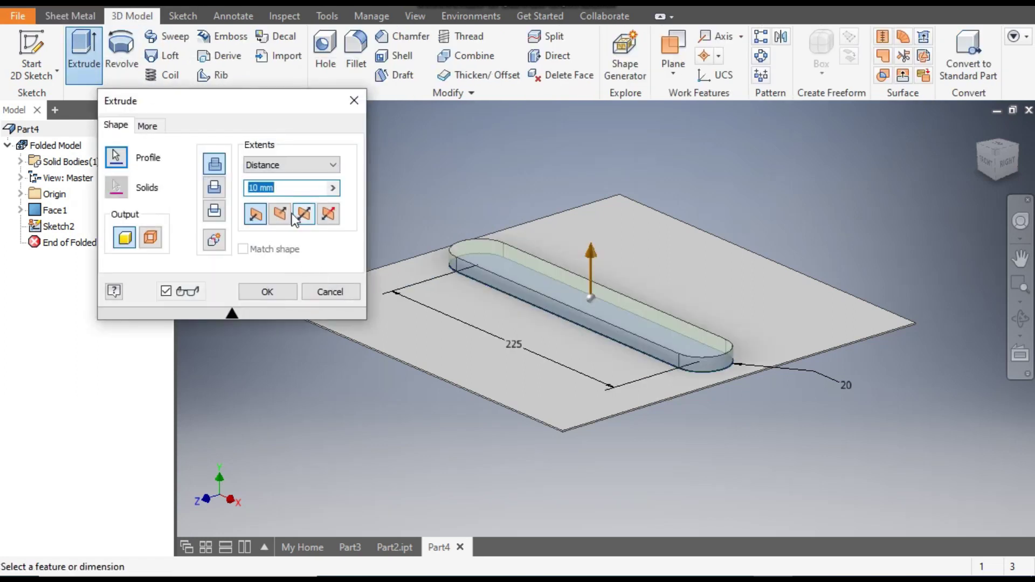
pyautogui.click(332, 188)
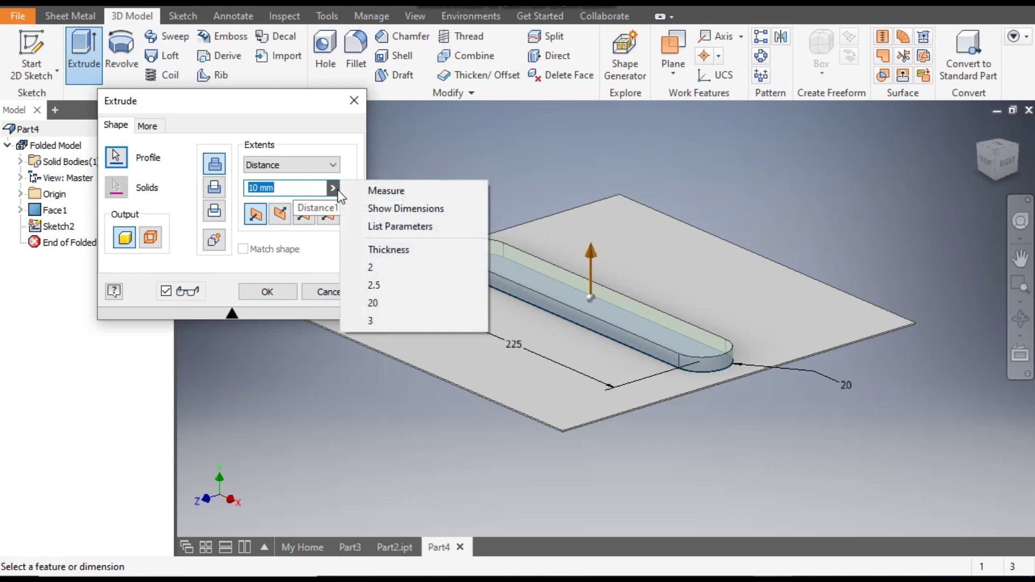
pyautogui.click(403, 227)
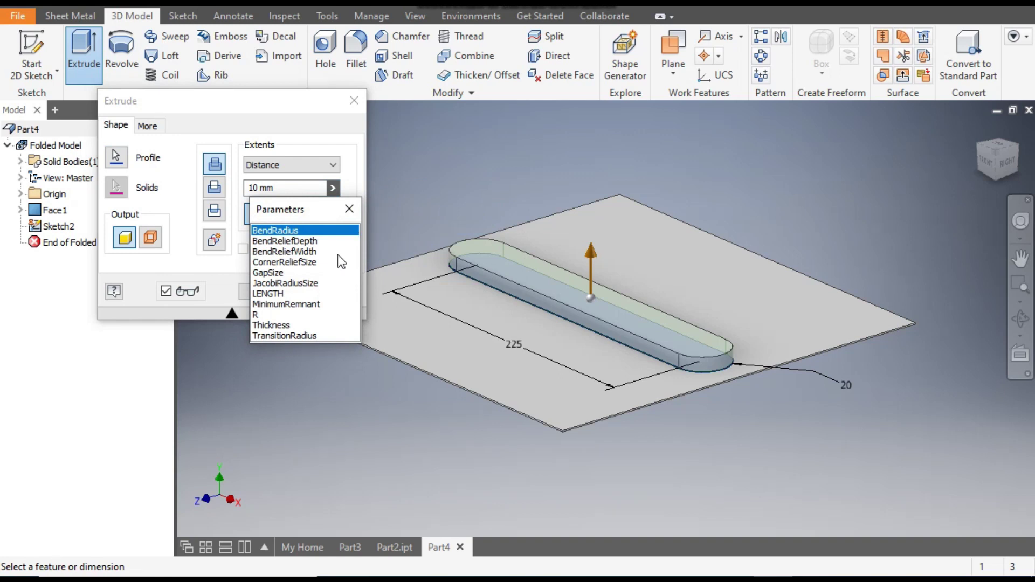
pyautogui.click(277, 325)
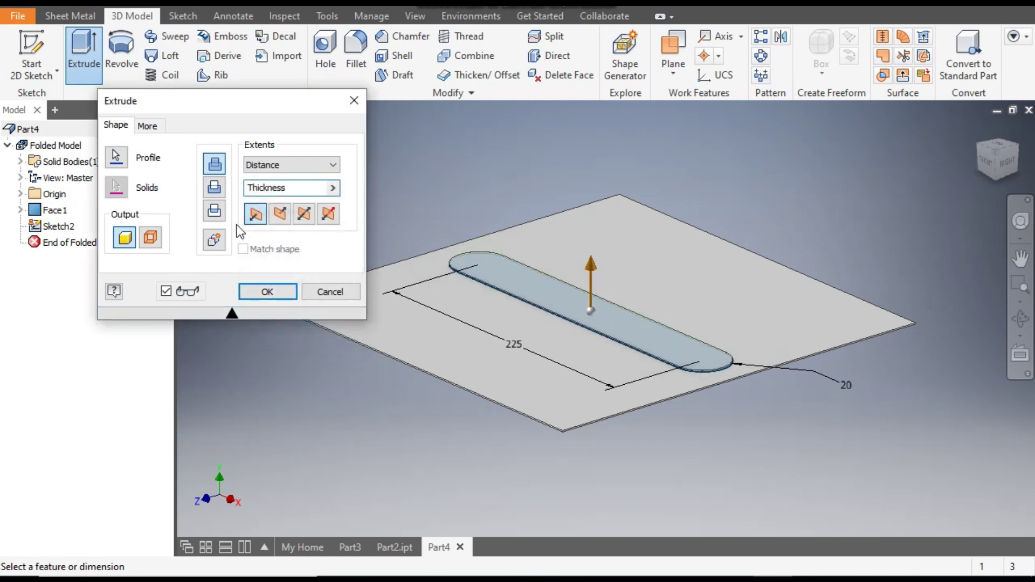
pyautogui.click(215, 189)
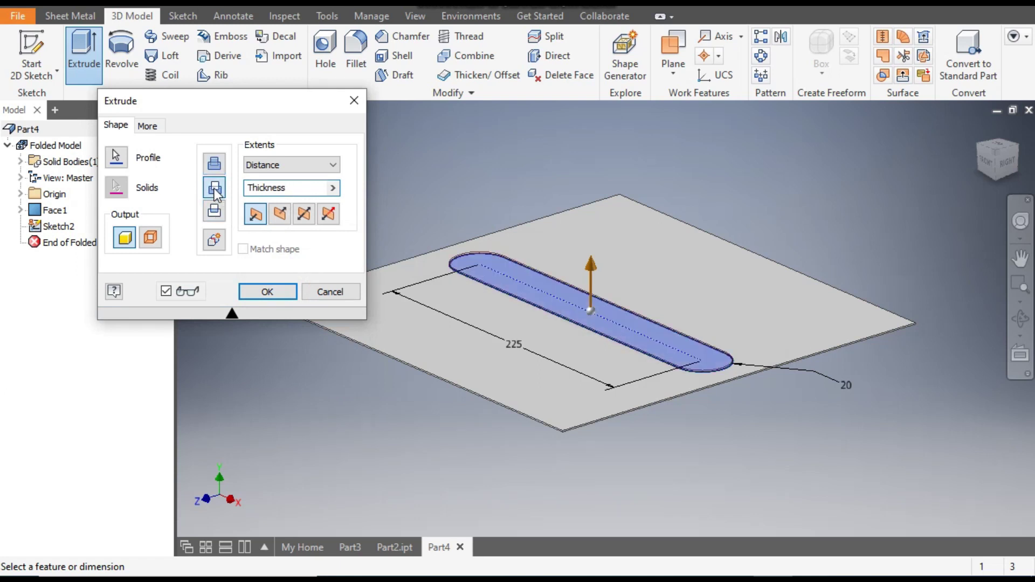
pyautogui.click(281, 216)
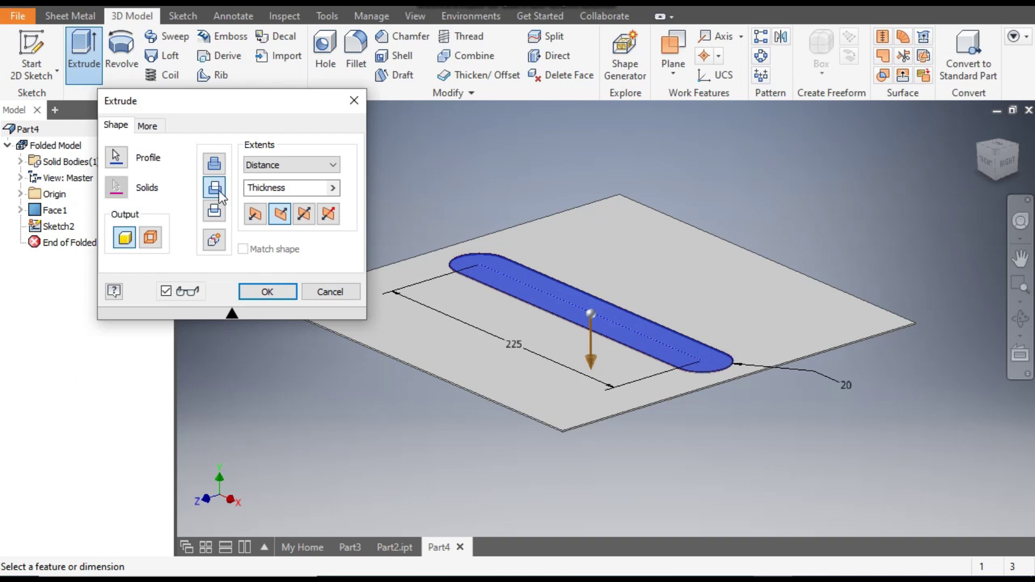
pyautogui.click(265, 293)
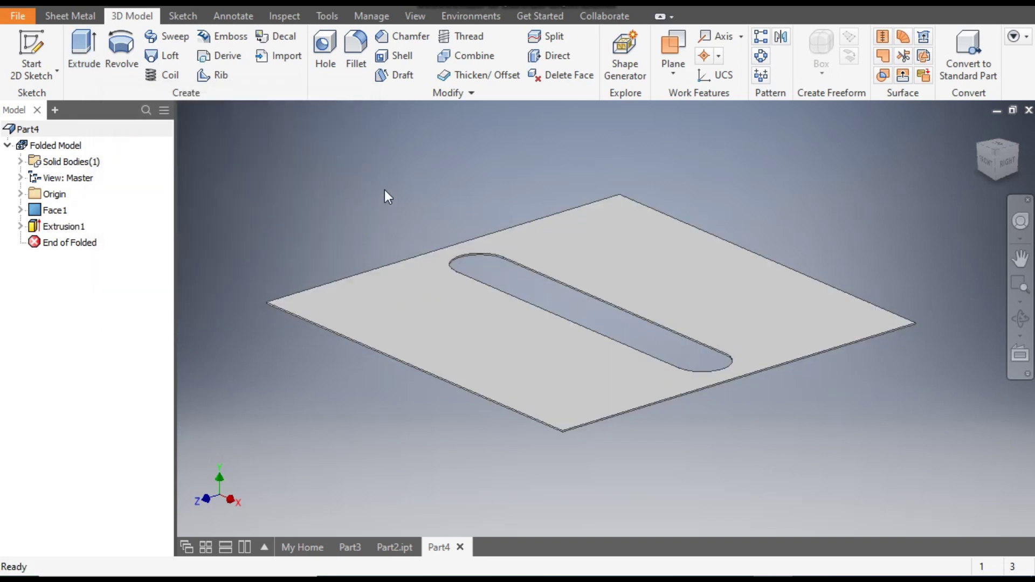
# Save the part as Part4.ipt inside a new folder named PUNCH.
pyautogui.click(86, 6)
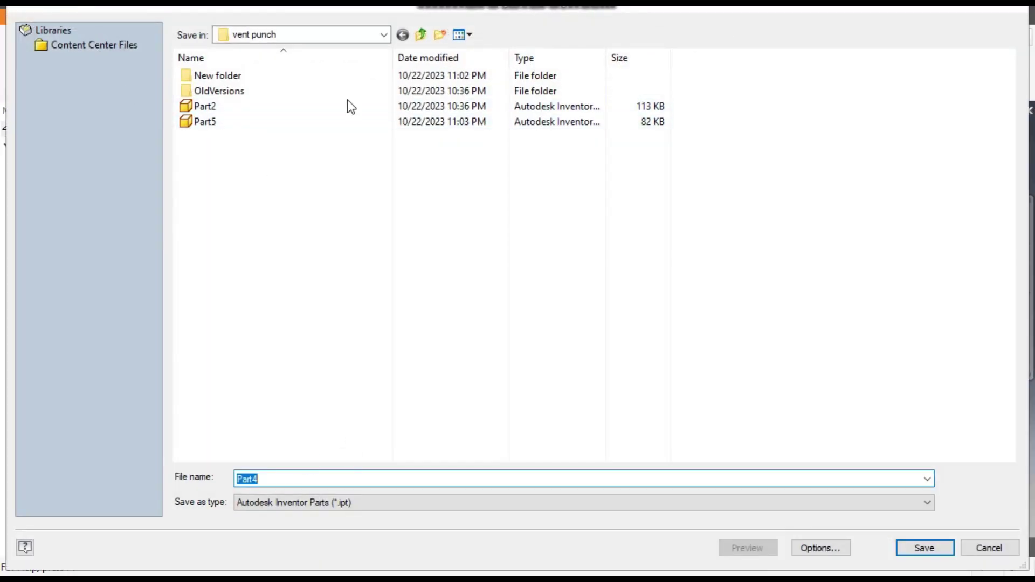
pyautogui.click(440, 34)
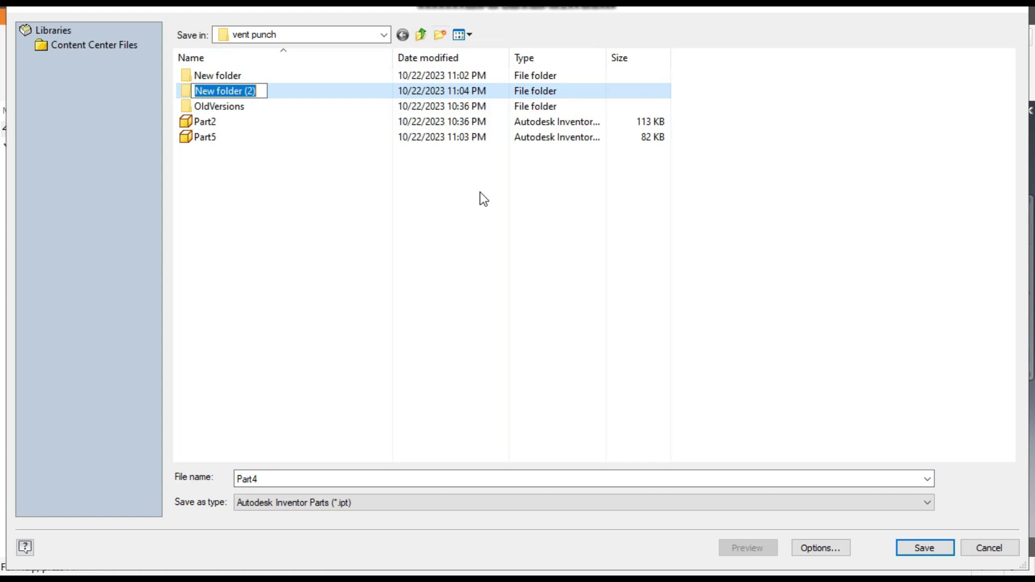
pyautogui.write('PUNCH')
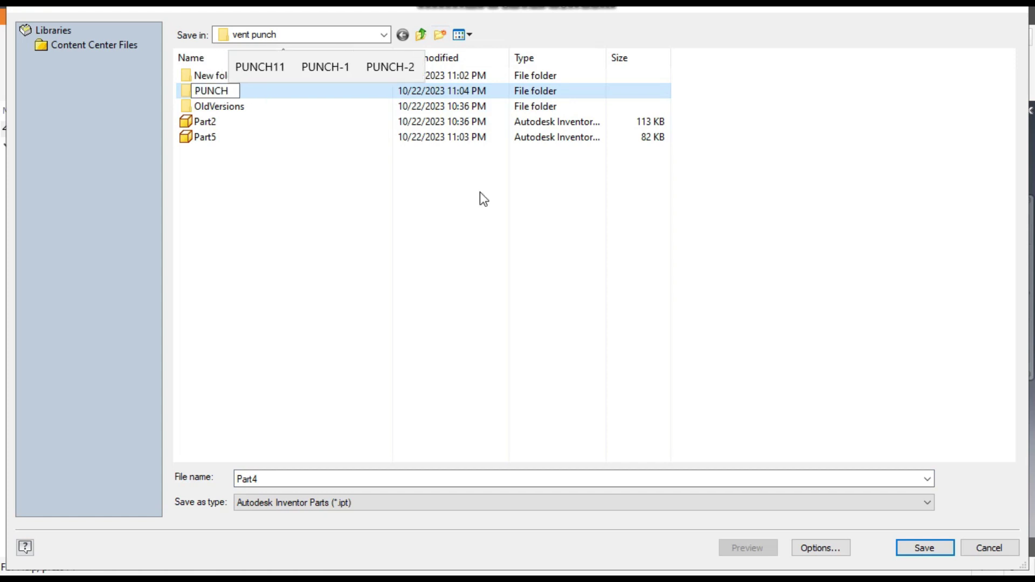
pyautogui.press('Return')
pyautogui.press('Return')
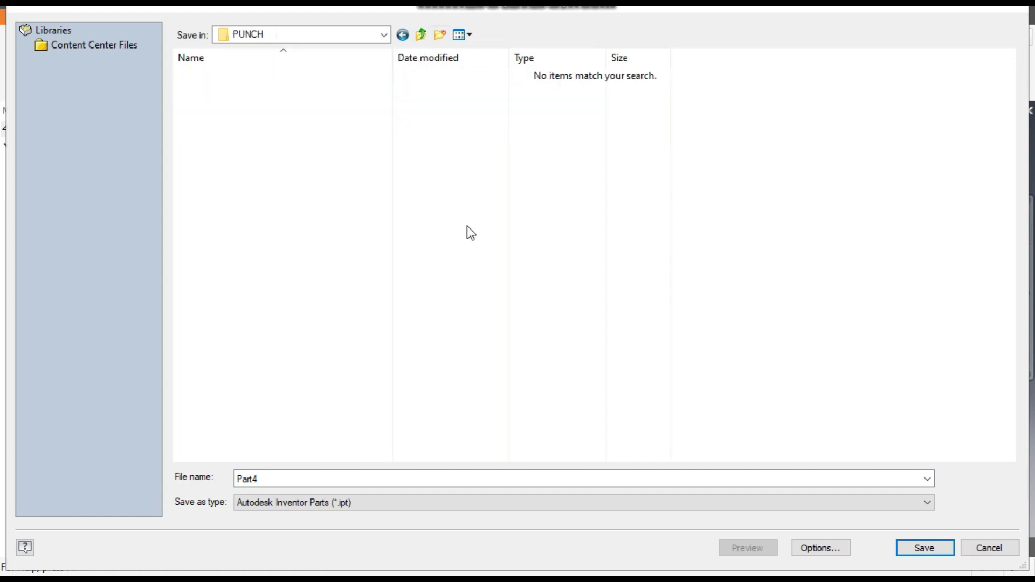
pyautogui.click(266, 479)
pyautogui.click(923, 547)
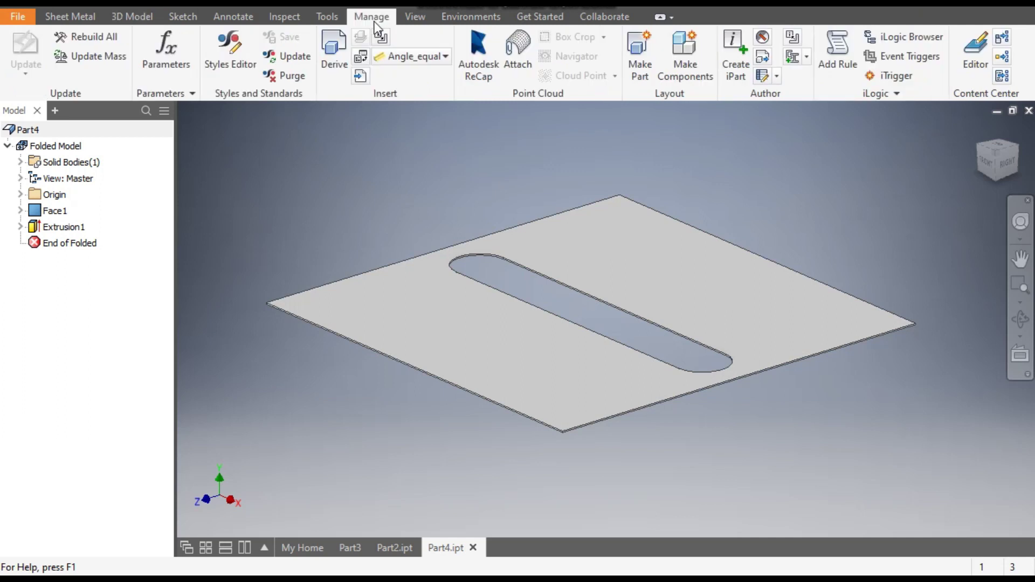
# Begin extracting a sheet metal punch iFeature, then cancel the extraction.
pyautogui.click(793, 41)
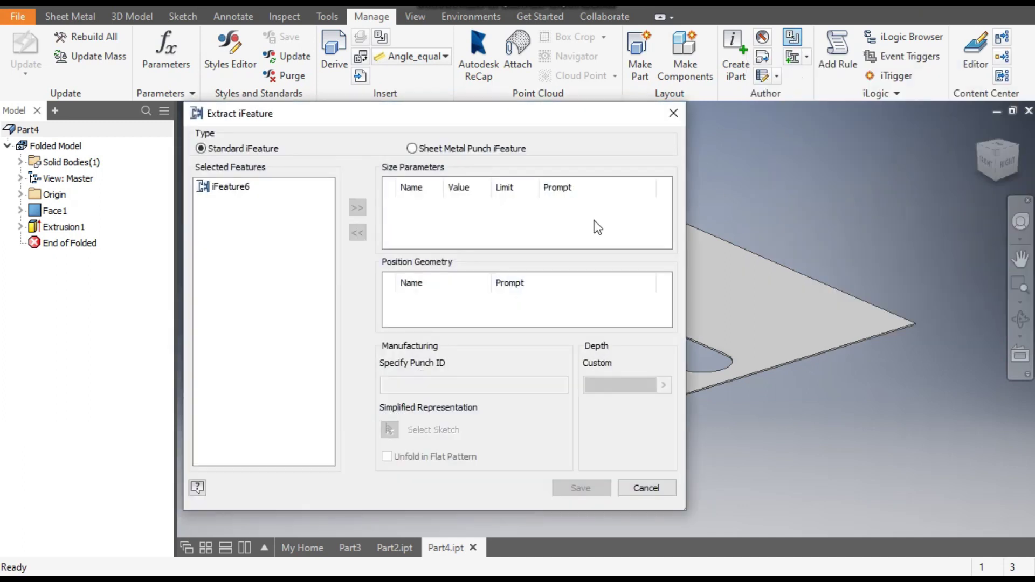
pyautogui.click(415, 147)
pyautogui.click(671, 114)
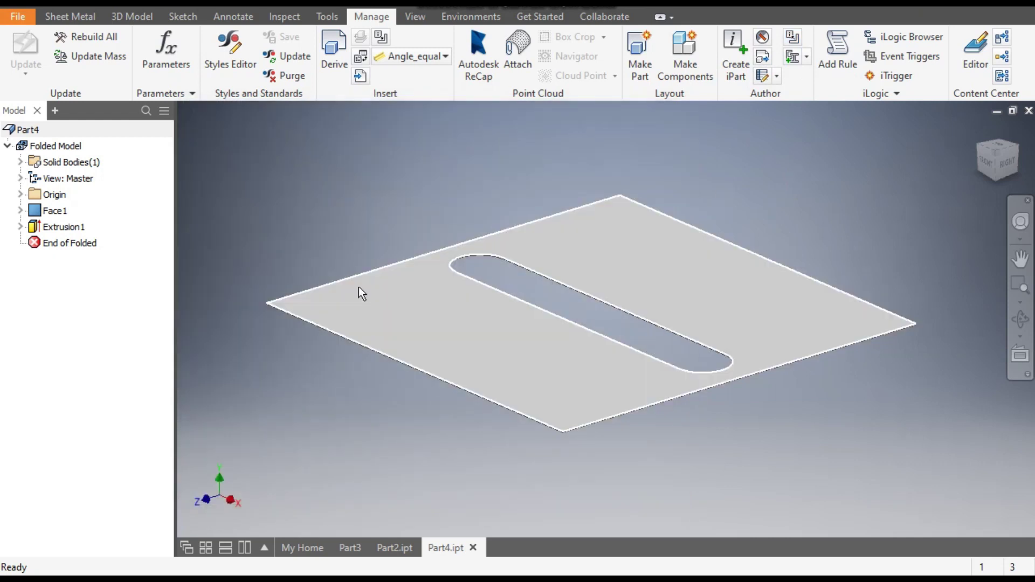
# Edit Sketch2 in Top view, add a point at the slot's centre, and finish the sketch.
pyautogui.click(20, 227)
pyautogui.doubleClick(63, 243)
pyautogui.click(990, 148)
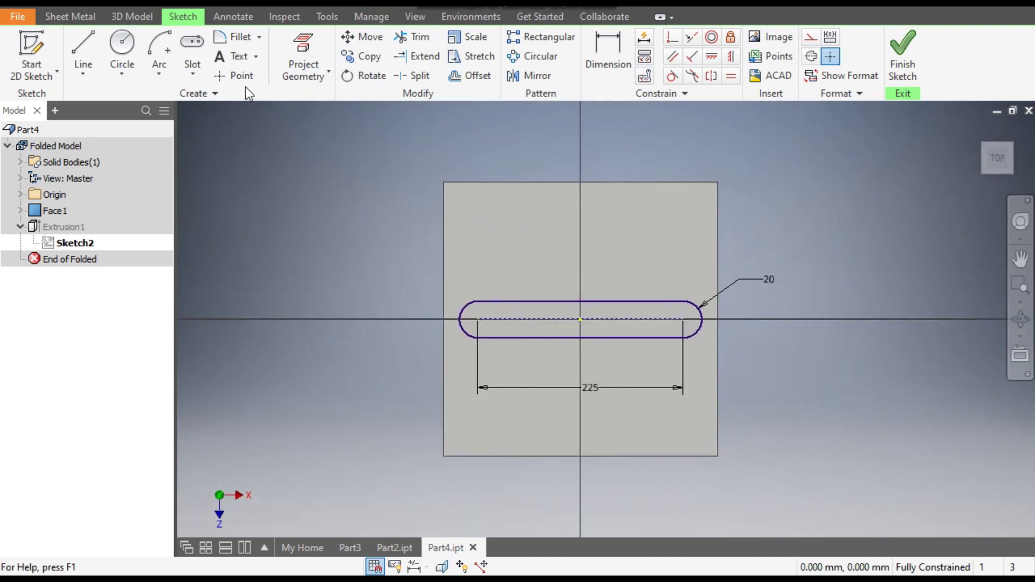
pyautogui.click(229, 76)
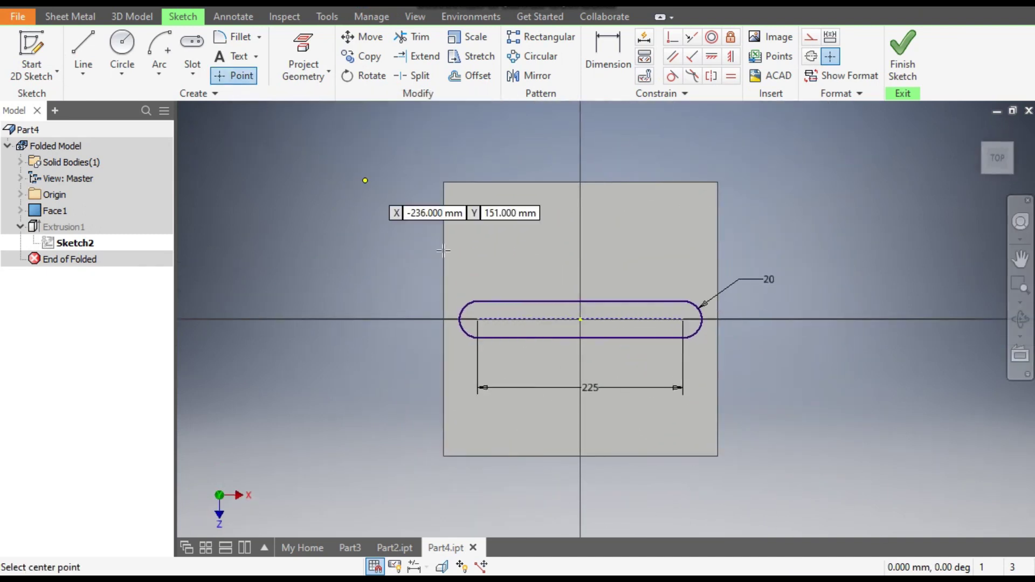
pyautogui.scroll(3, 598, 326)
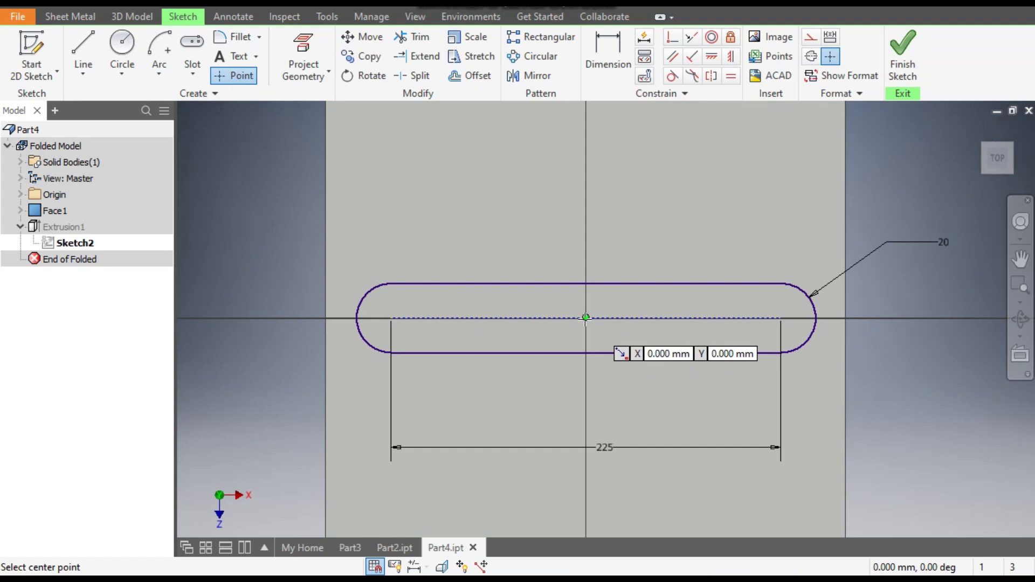
pyautogui.click(913, 56)
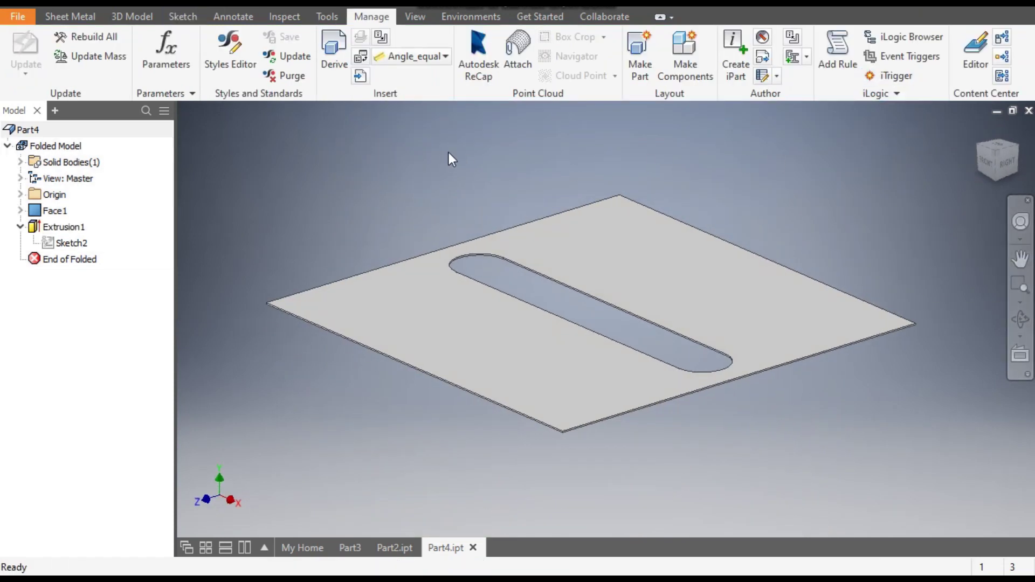
# Extract Extrusion1 as a Sheet Metal Punch iFeature.
pyautogui.click(792, 38)
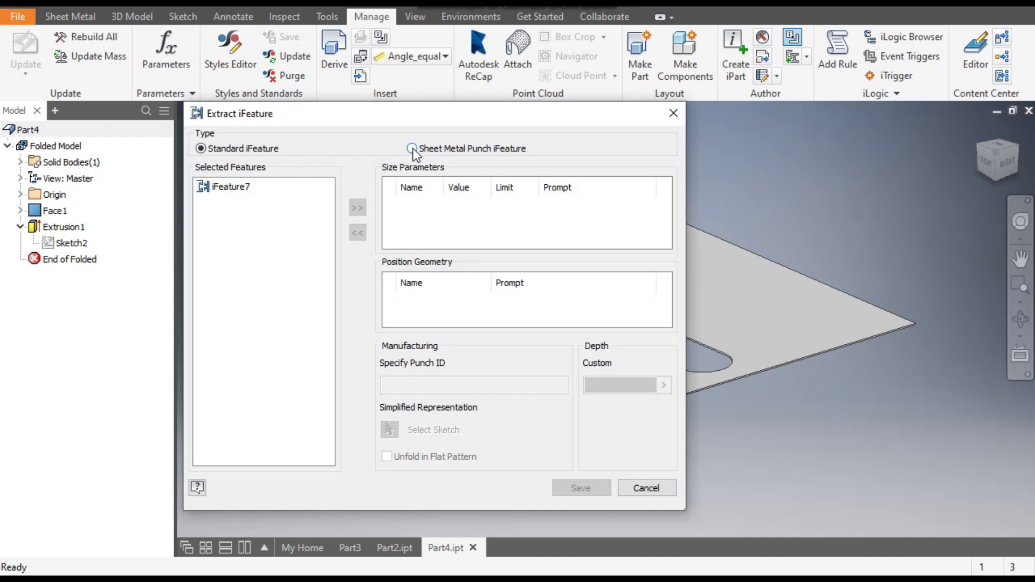
pyautogui.click(412, 149)
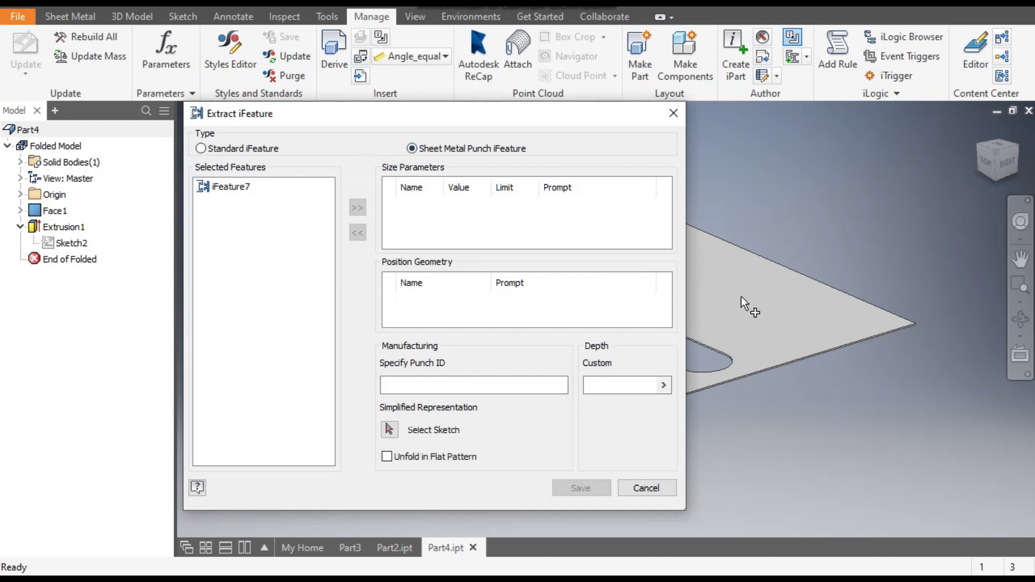
pyautogui.click(63, 231)
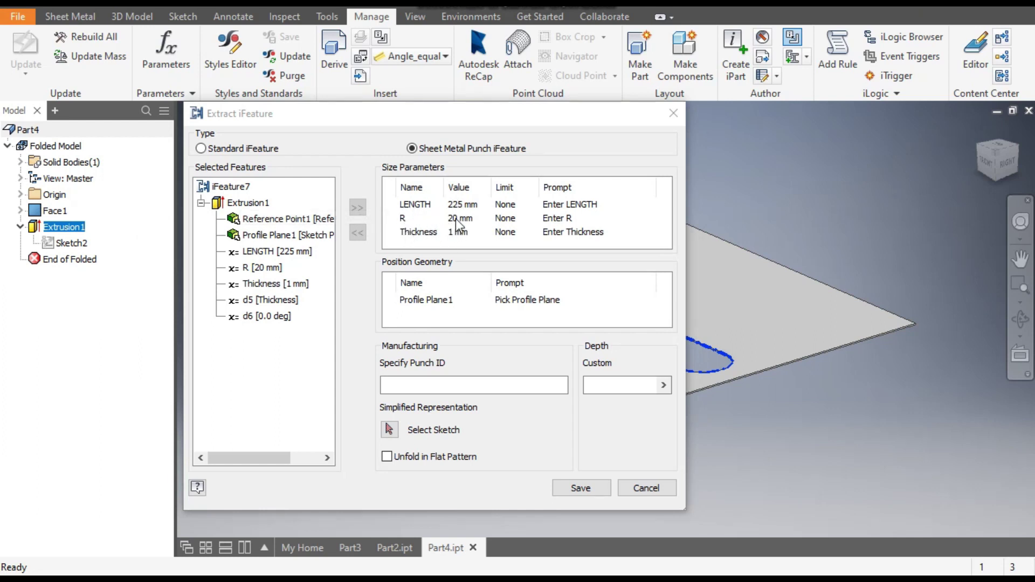
pyautogui.moveTo(465, 116); pyautogui.dragTo(762, 110)
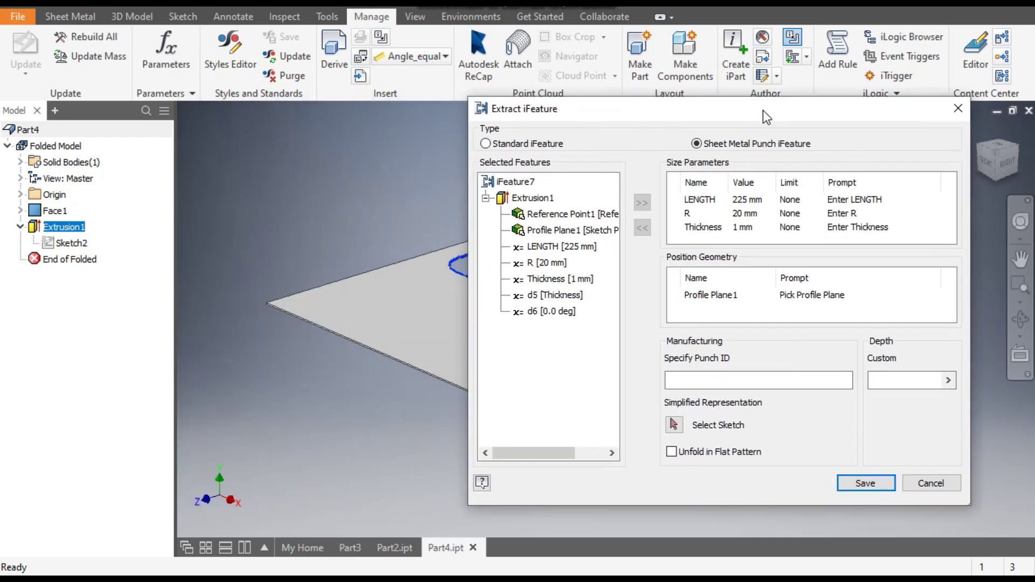
# Set Sketch2 as the punch's simplified representation and save the iFeature.
pyautogui.click(672, 424)
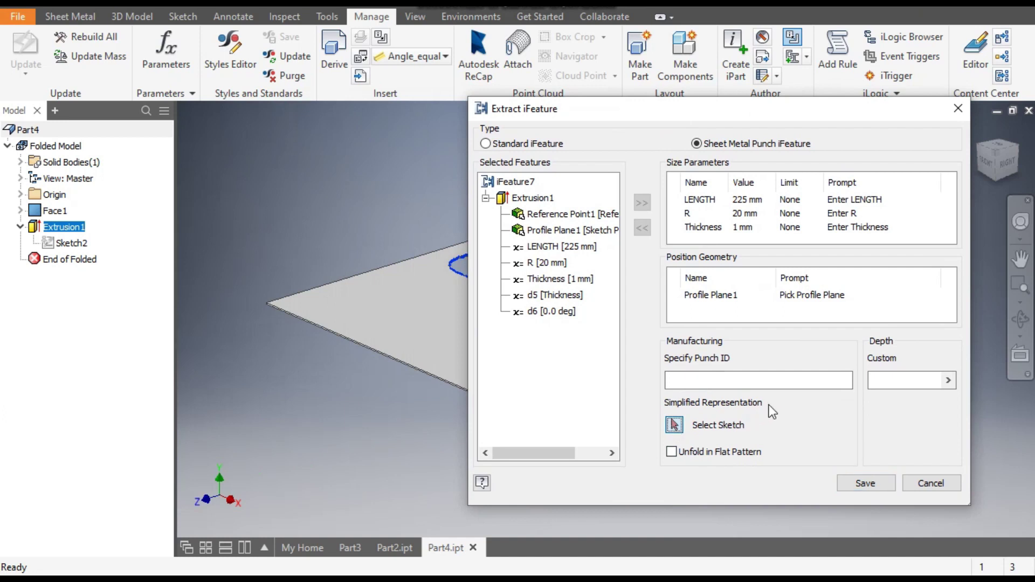
pyautogui.click(69, 243)
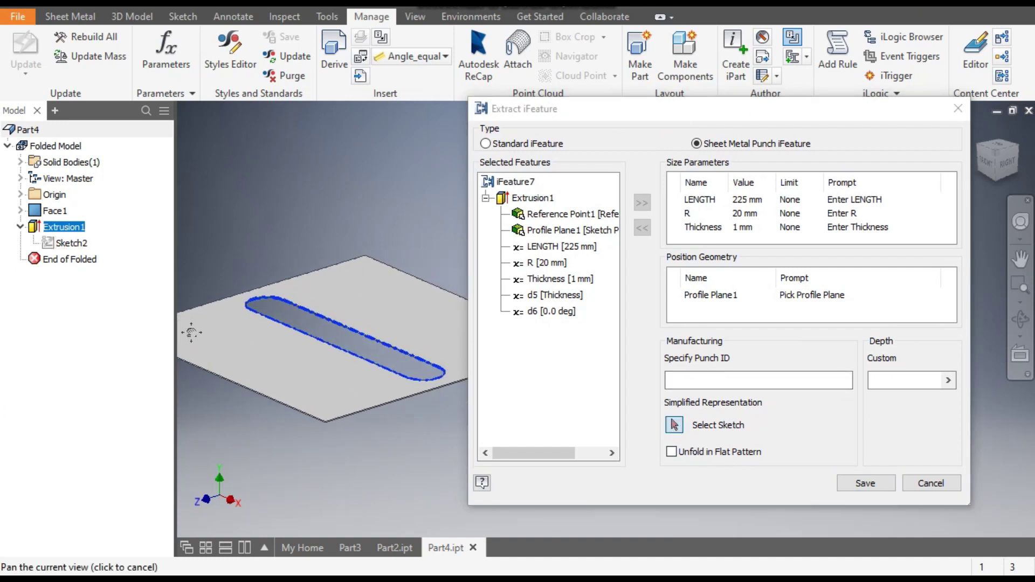
pyautogui.click(73, 246)
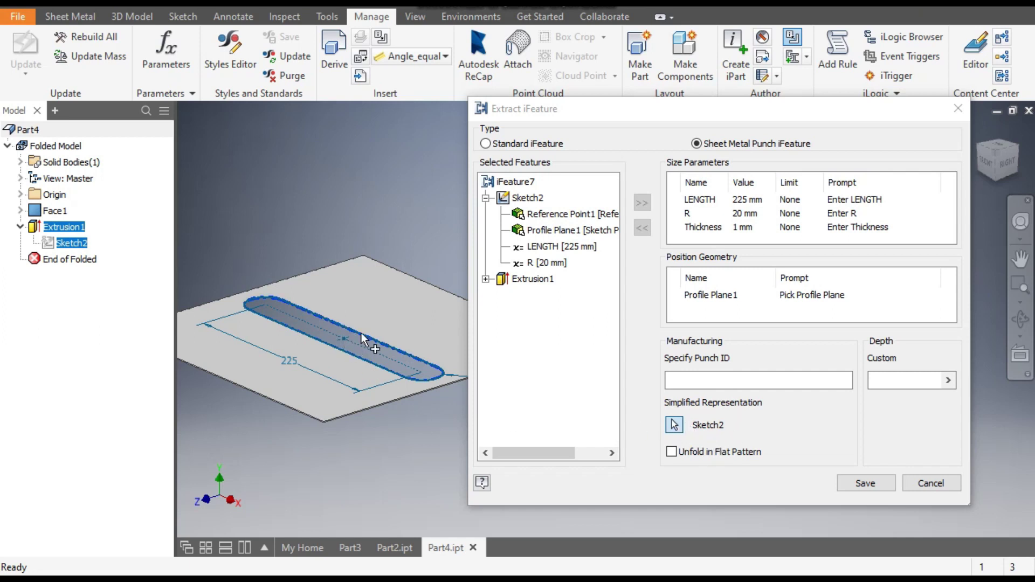
pyautogui.click(880, 484)
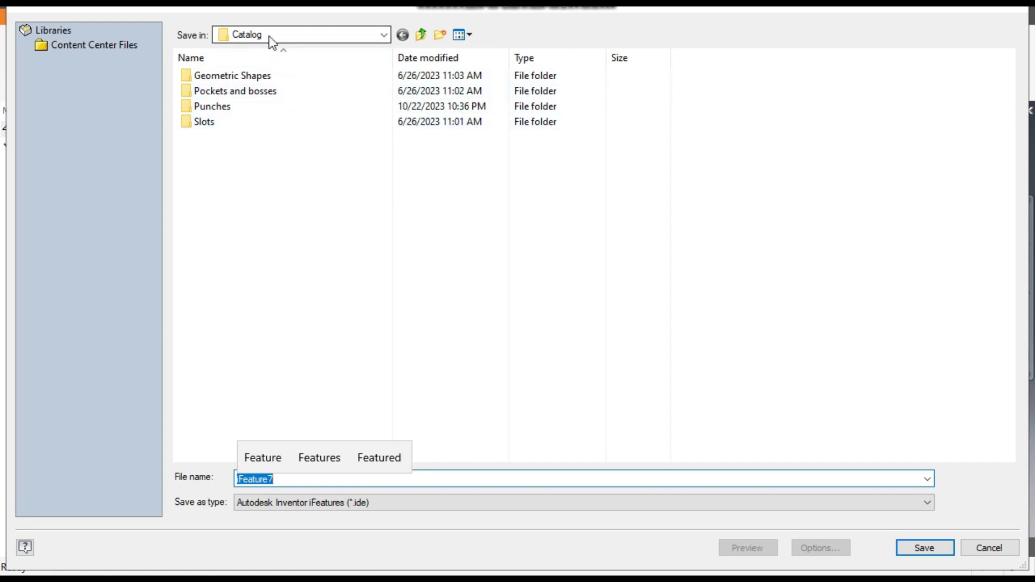
# Save the punch iFeature in the Punches catalog folder under the name SLOT CUT-1.
pyautogui.doubleClick(219, 108)
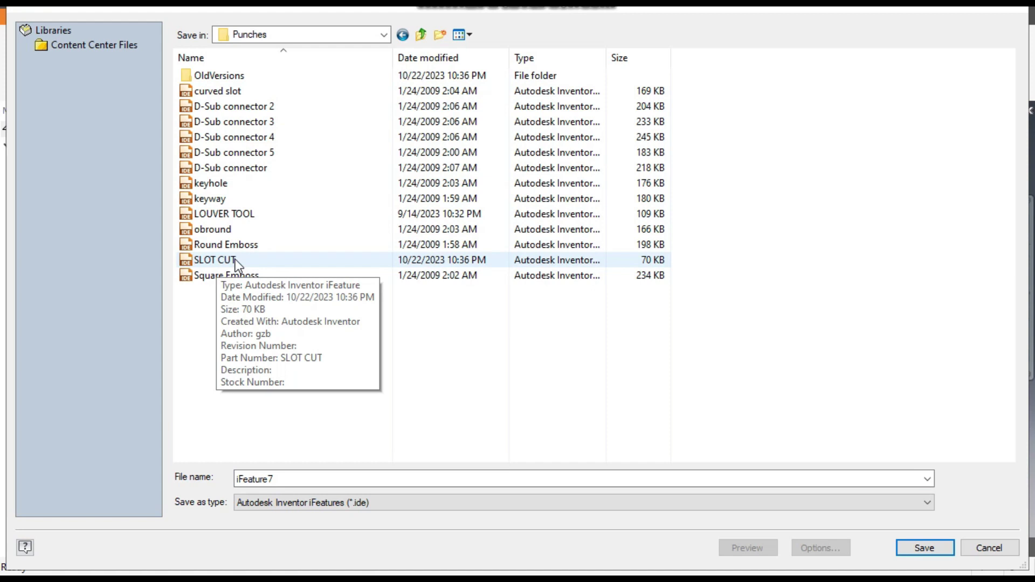
pyautogui.doubleClick(326, 479)
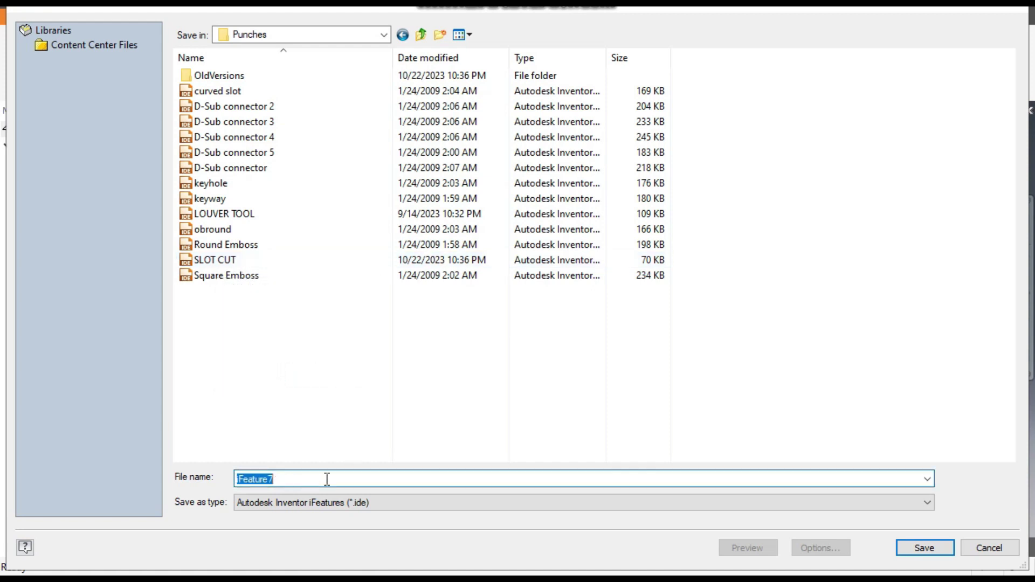
pyautogui.write('S')
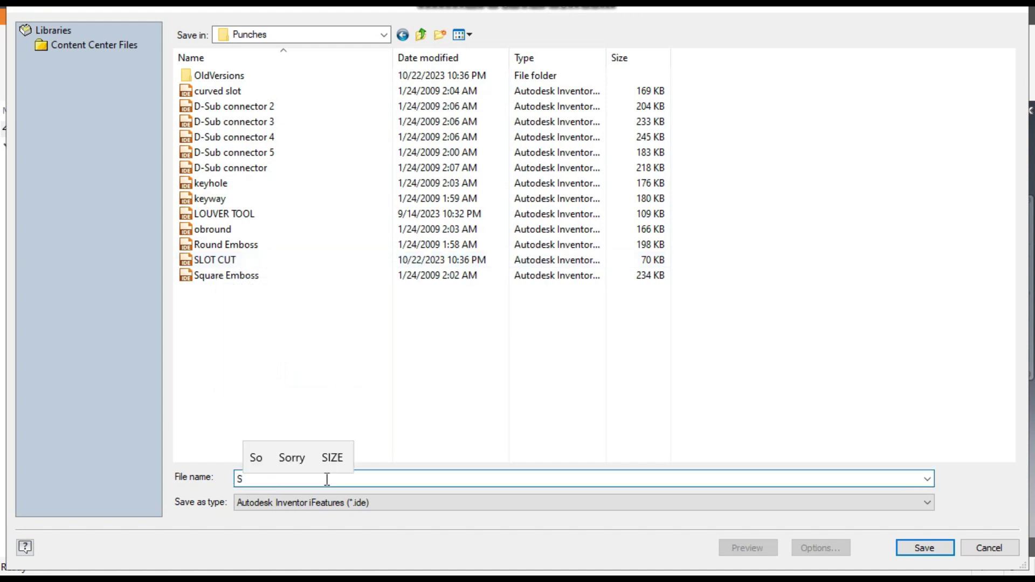
pyautogui.write('LOT CUT-1')
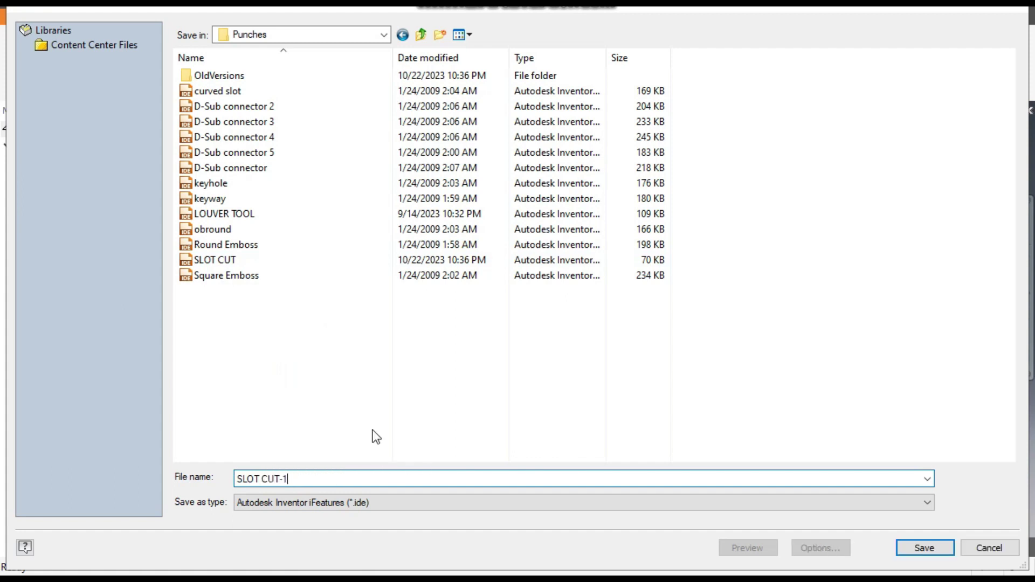
pyautogui.click(923, 548)
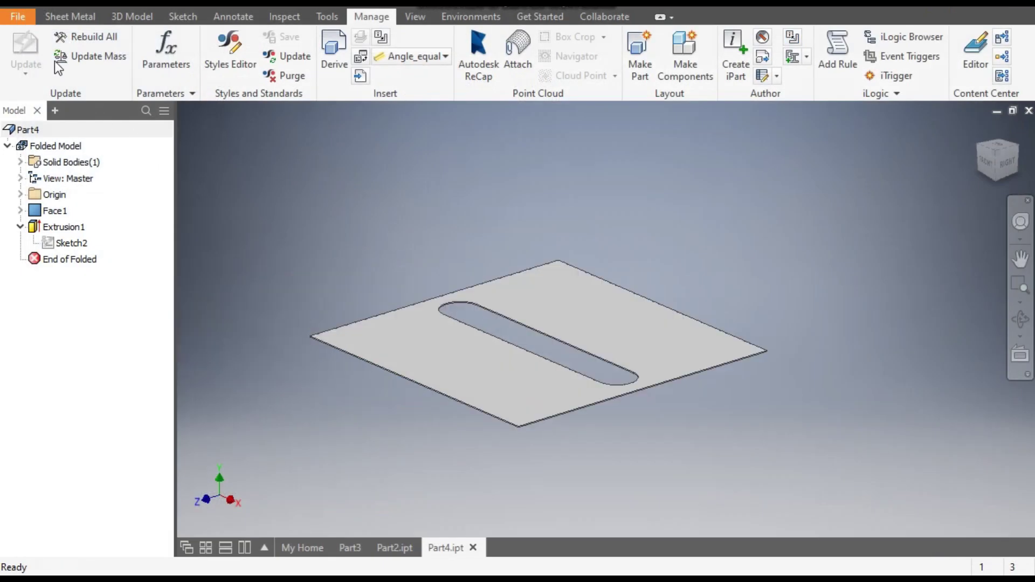
# Create a new metric sheet metal part and start a sketch on the front origin plane.
pyautogui.click(37, 8)
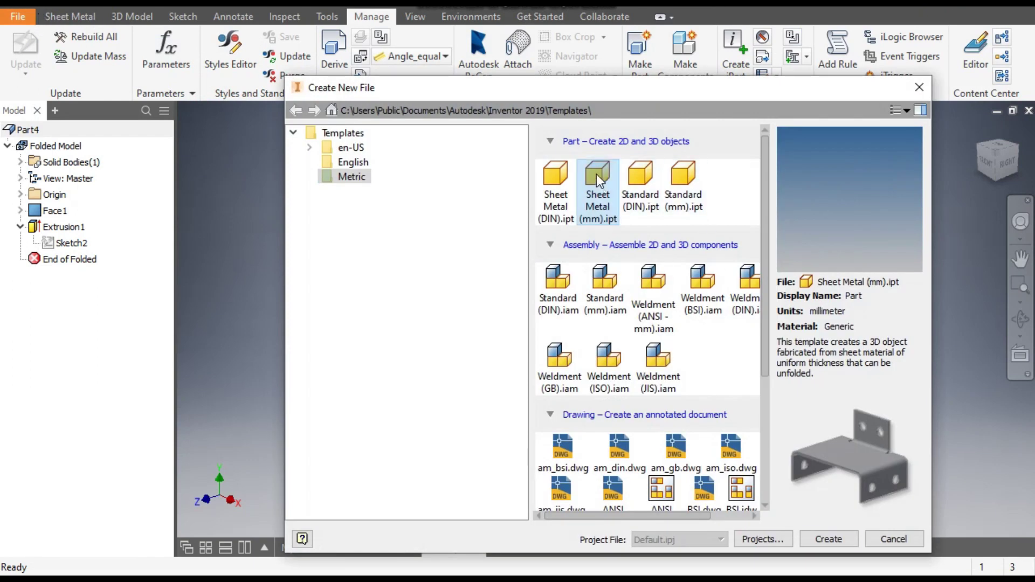
pyautogui.click(824, 540)
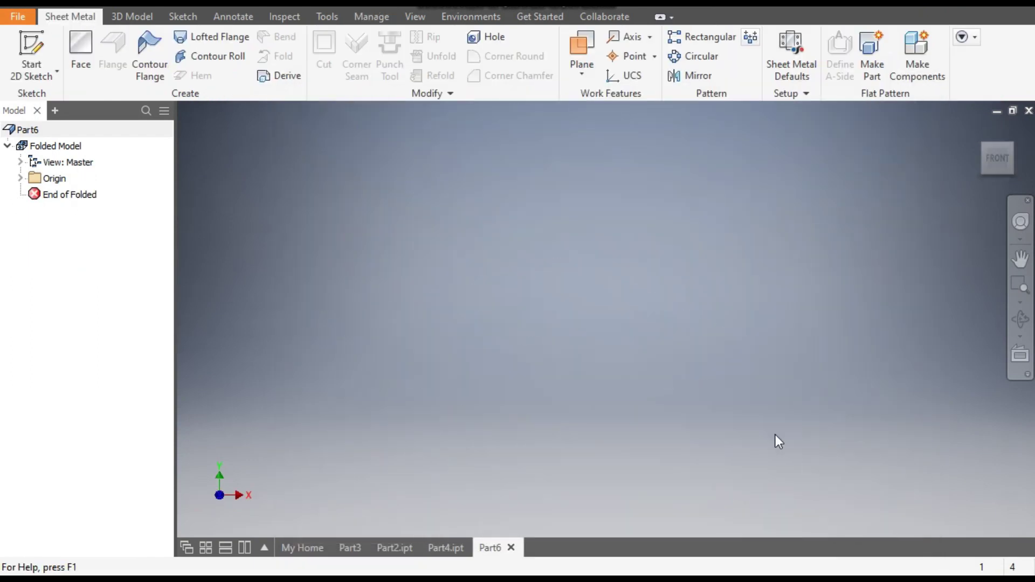
pyautogui.click(31, 48)
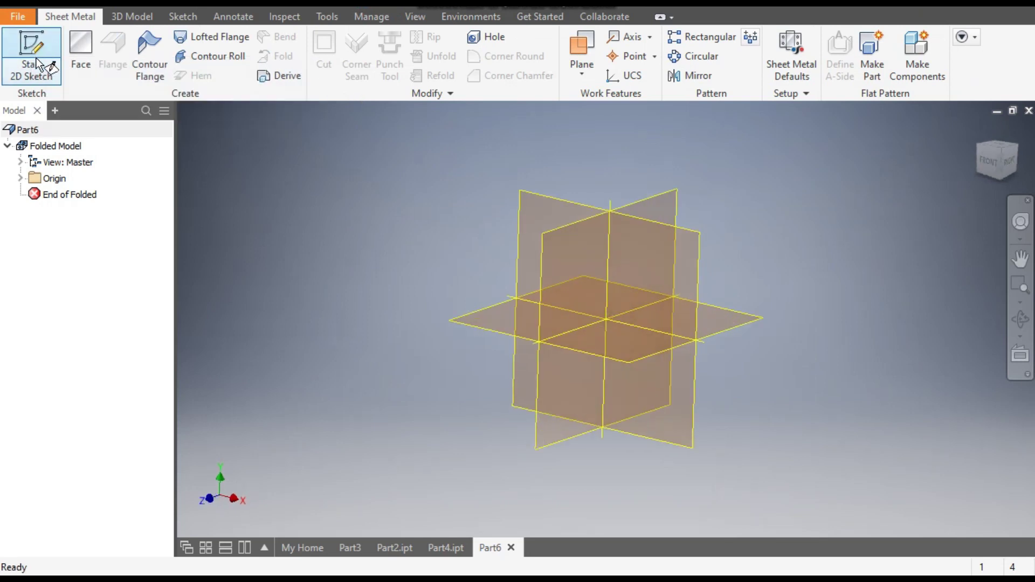
pyautogui.click(542, 189)
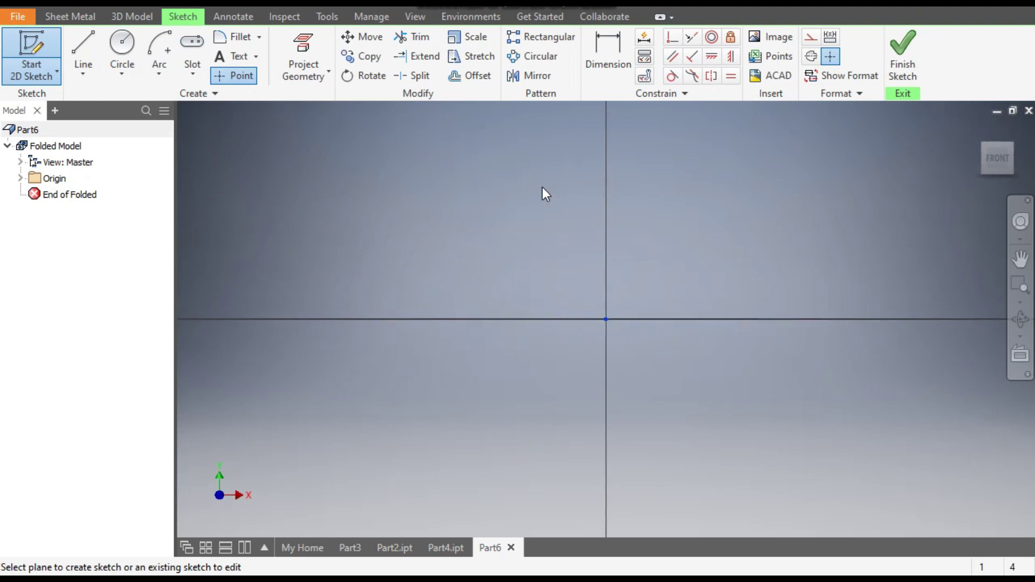
# Draw a two-point center rectangle centred on the origin.
pyautogui.click(192, 76)
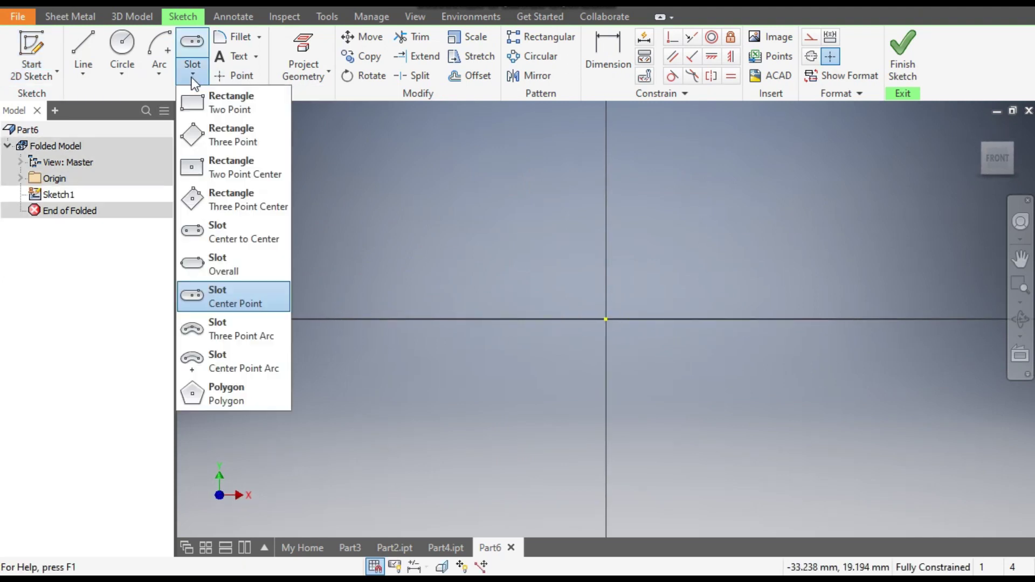
pyautogui.click(244, 173)
pyautogui.click(606, 321)
pyautogui.scroll(1, 663, 297)
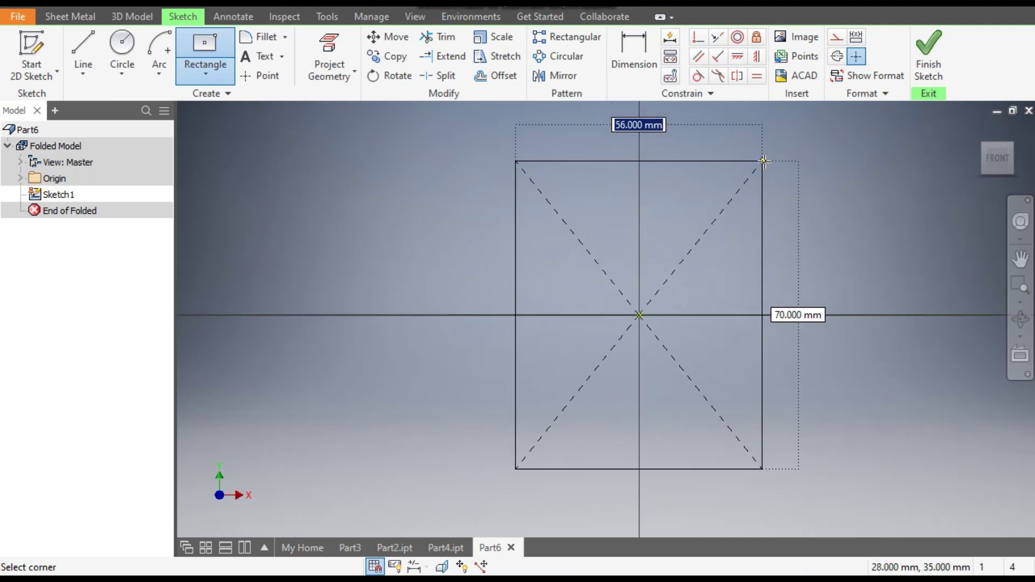
pyautogui.click(762, 161)
# Dimension the rectangle 800 mm tall and 500 mm wide.
pyautogui.click(630, 50)
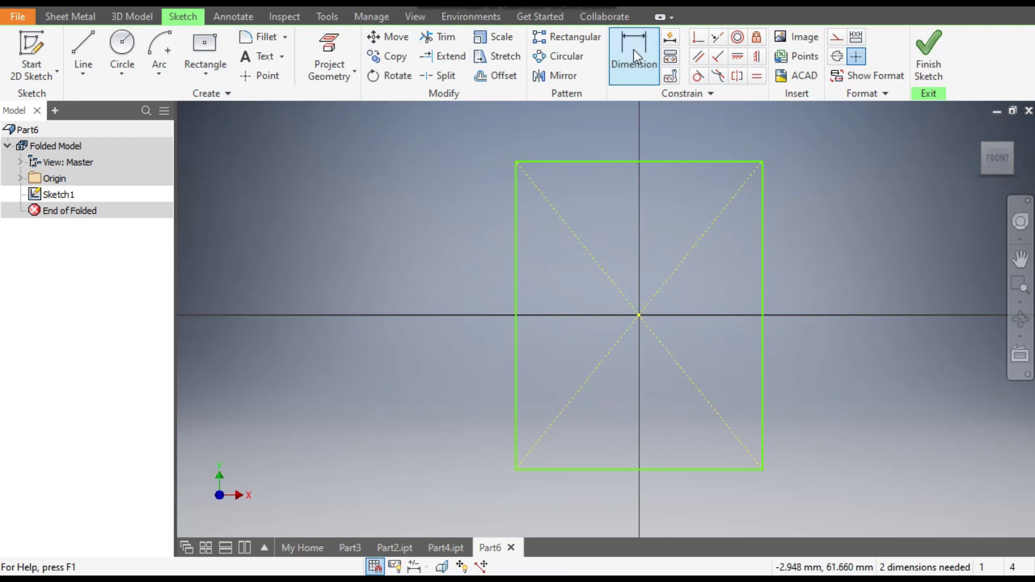
pyautogui.click(761, 247)
pyautogui.click(816, 265)
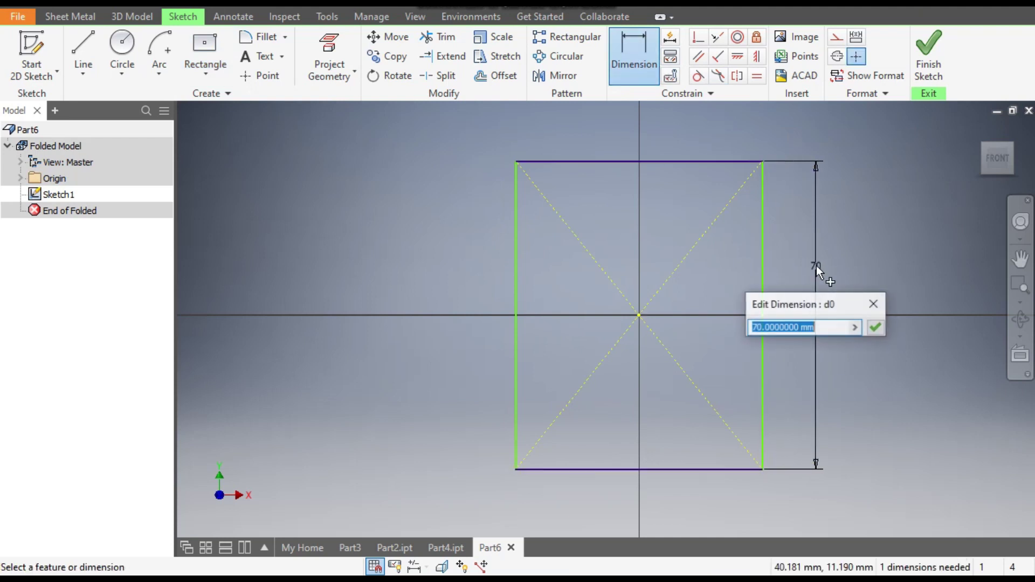
pyautogui.write('800')
pyautogui.press('Return')
pyautogui.scroll(-3, 665, 489)
pyautogui.moveTo(771, 357)
pyautogui.mouseDown(button='middle')
pyautogui.moveTo(730, 222)
pyautogui.moveTo(730, 265)
pyautogui.mouseUp(button='middle')
pyautogui.click(714, 436)
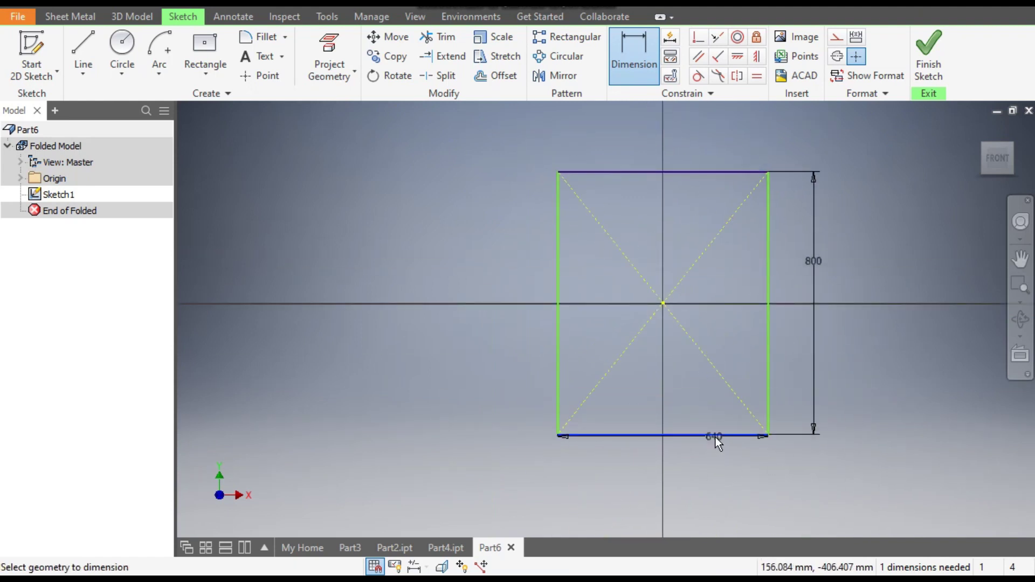
pyautogui.click(710, 498)
pyautogui.write('500')
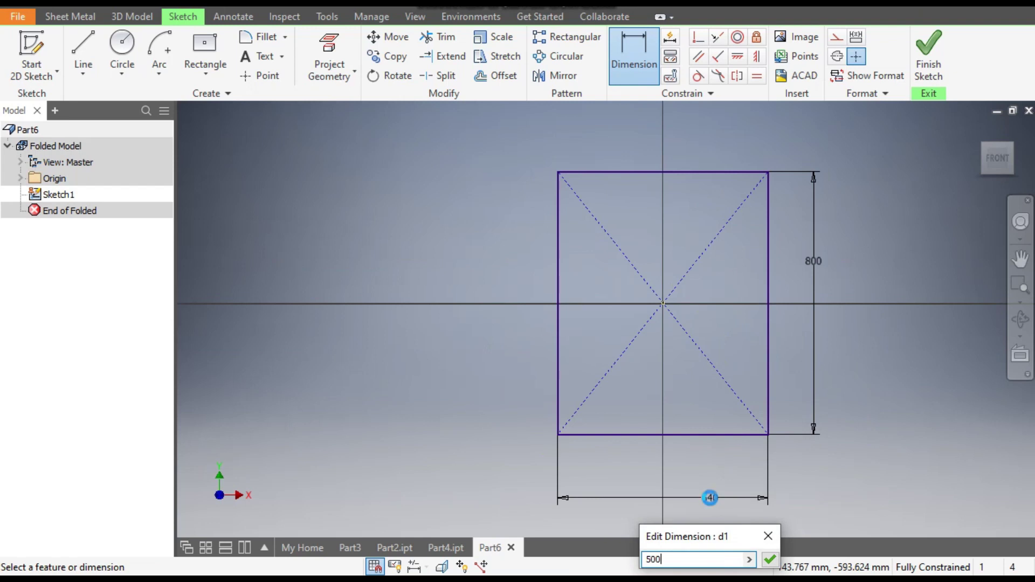
pyautogui.press('Return')
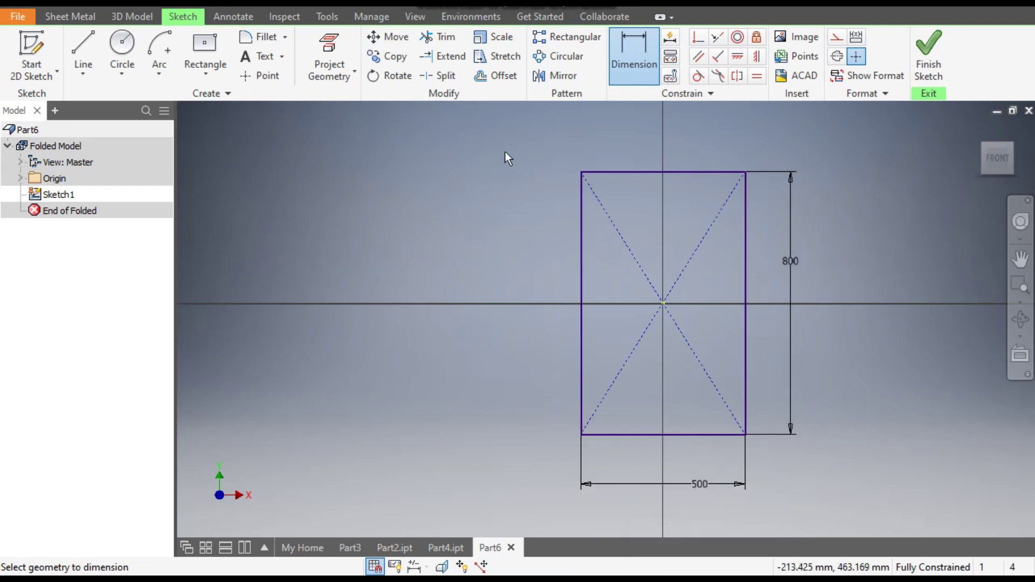
# Turn the rectangle into Face1, a flat 800 × 500 sheet-metal plate, and select its front face.
pyautogui.click(88, 21)
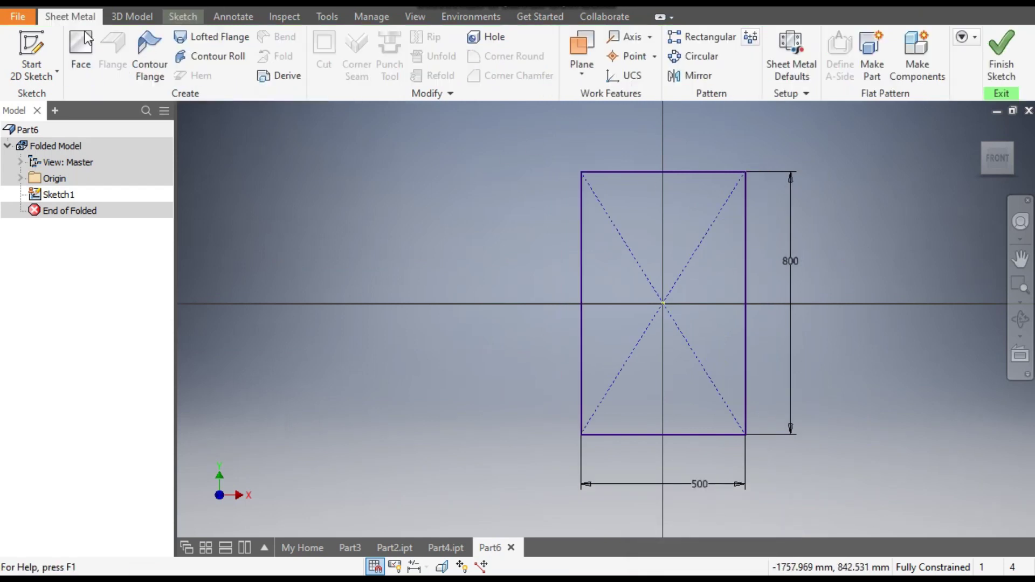
pyautogui.click(82, 45)
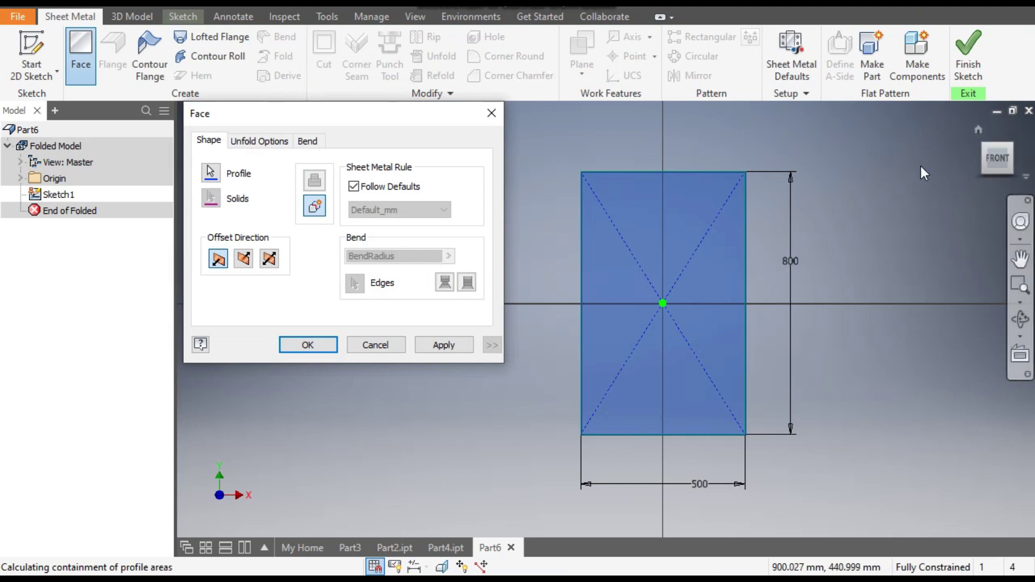
pyautogui.click(307, 345)
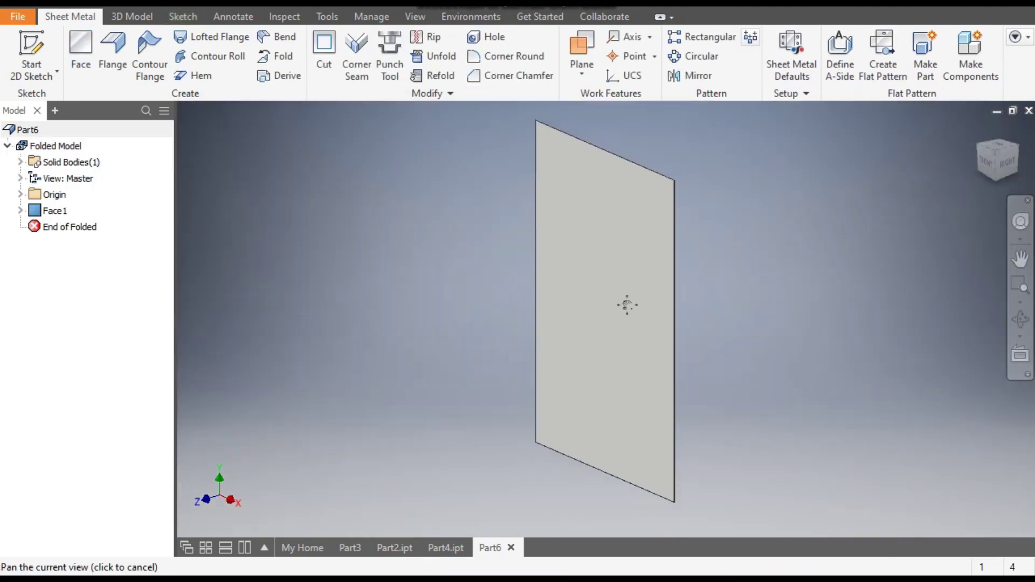
pyautogui.moveTo(627, 305); pyautogui.dragTo(627, 306, button='middle')
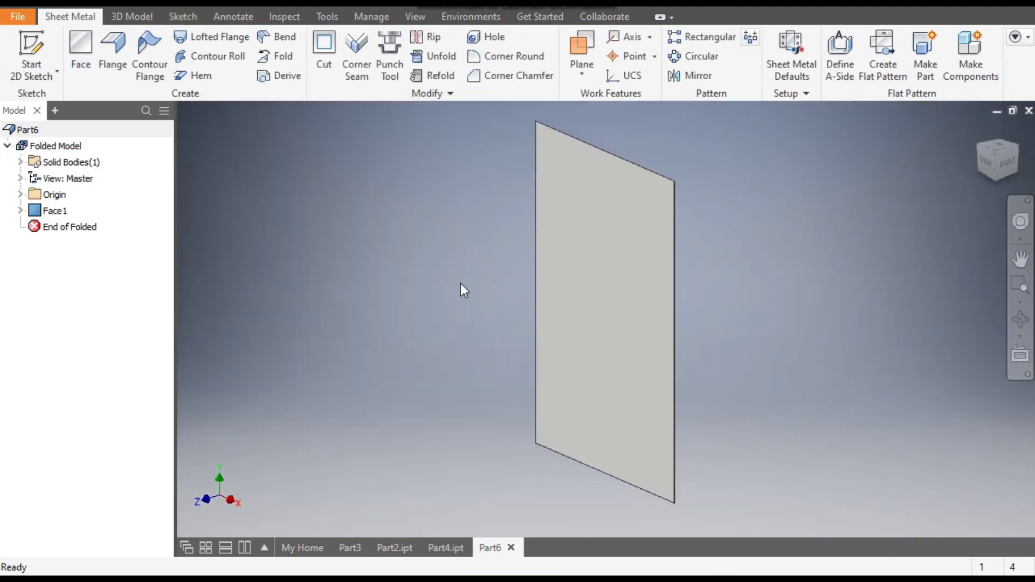
pyautogui.click(616, 202)
# Sketch a point on the plate face, dimensioned 50 mm below the top edge.
pyautogui.press('s')
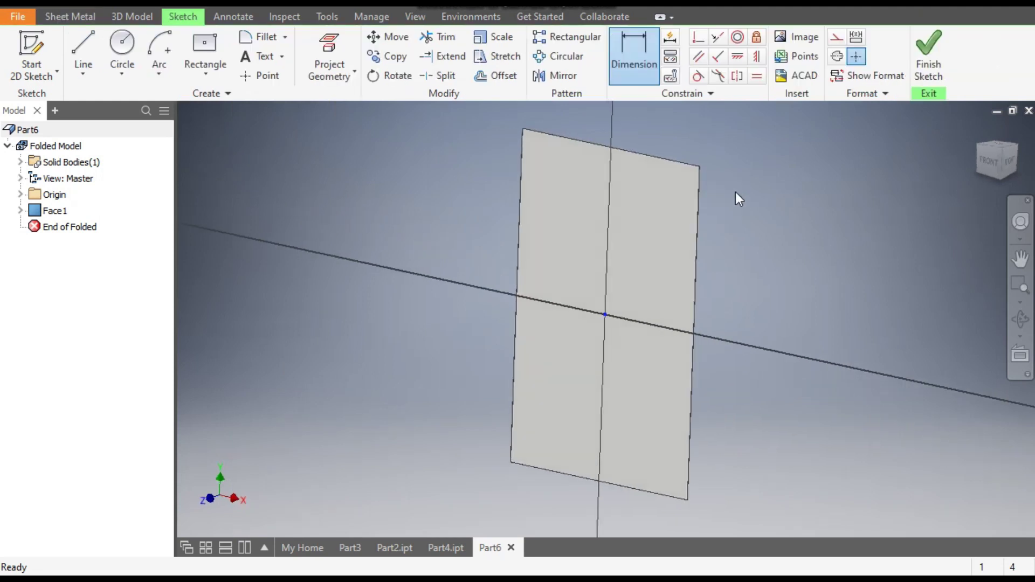
pyautogui.click(269, 78)
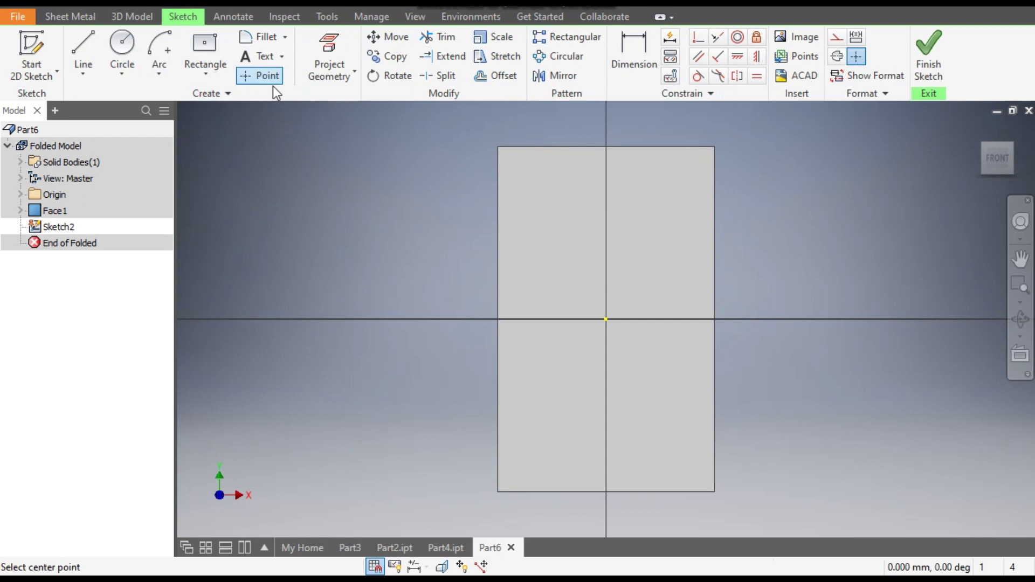
pyautogui.click(607, 175)
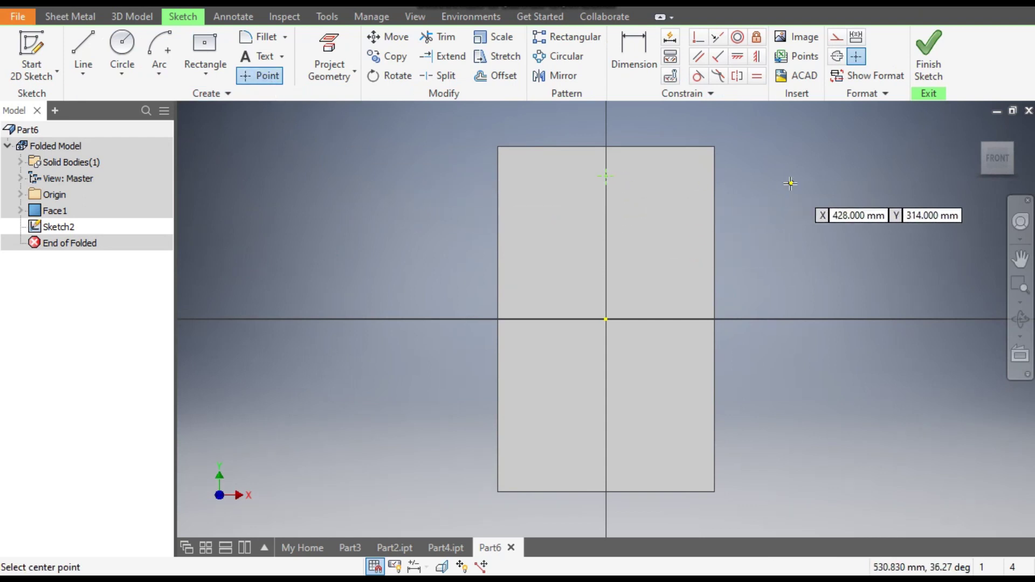
pyautogui.press('Escape')
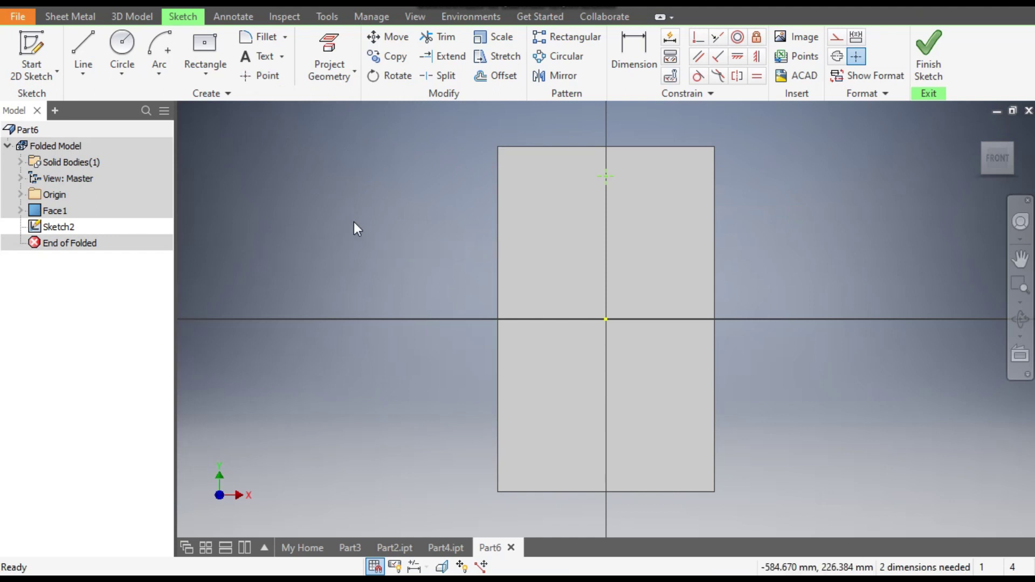
pyautogui.click(631, 60)
pyautogui.click(608, 178)
pyautogui.click(625, 147)
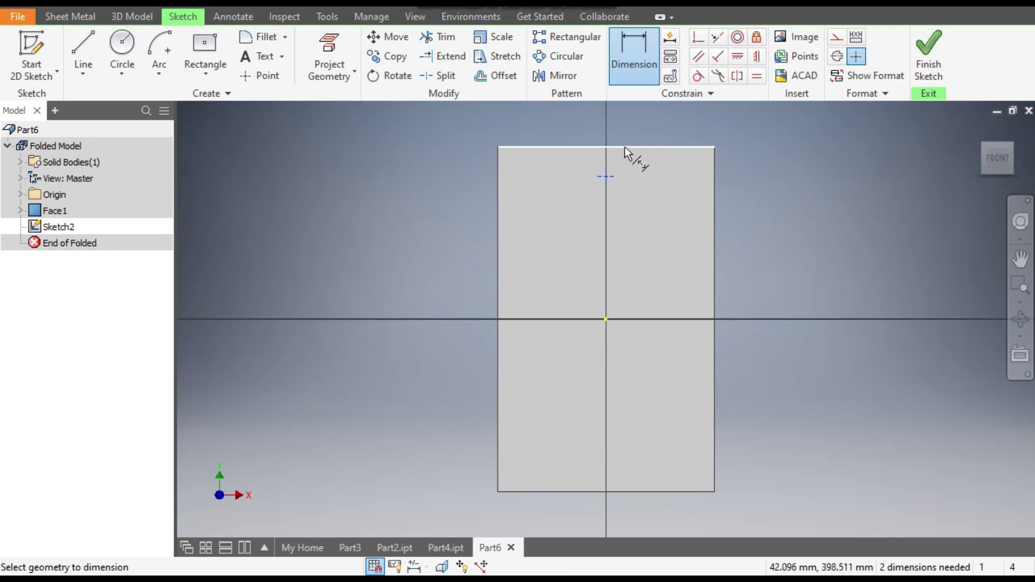
pyautogui.click(573, 166)
pyautogui.write('5')
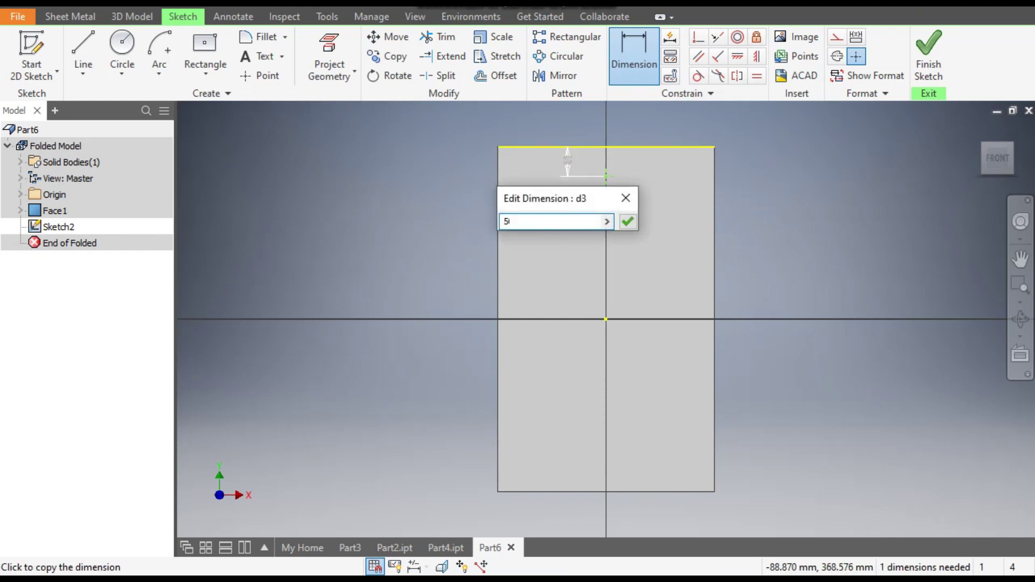
pyautogui.press('Return')
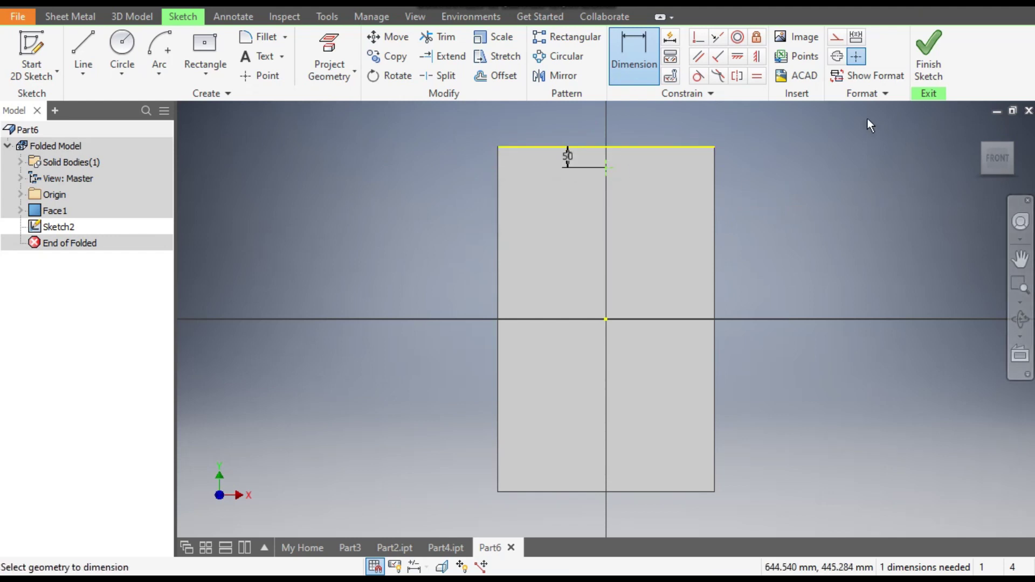
# Constrain the point vertically in line with the sketch centre.
pyautogui.click(758, 60)
pyautogui.click(609, 170)
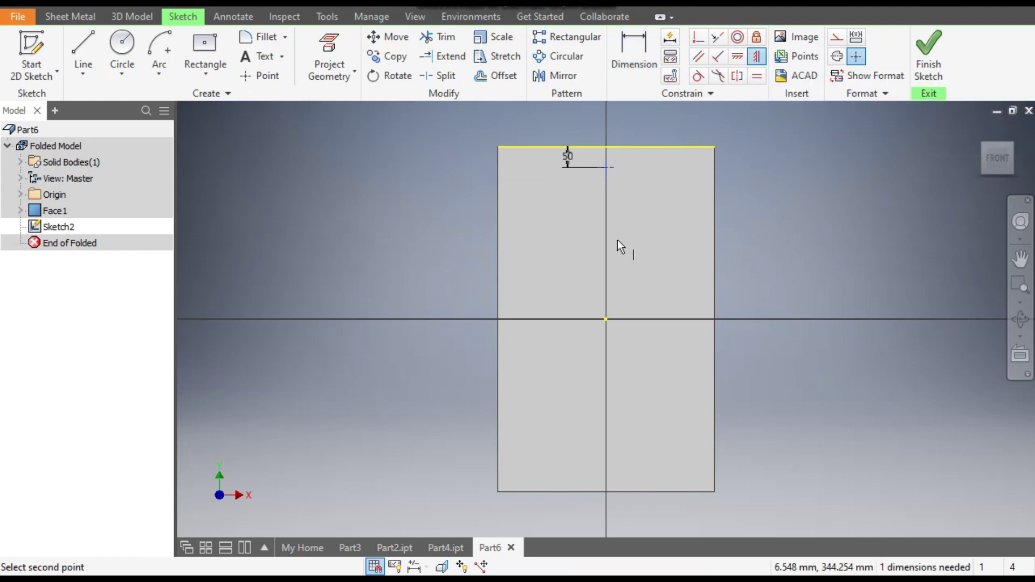
pyautogui.click(606, 320)
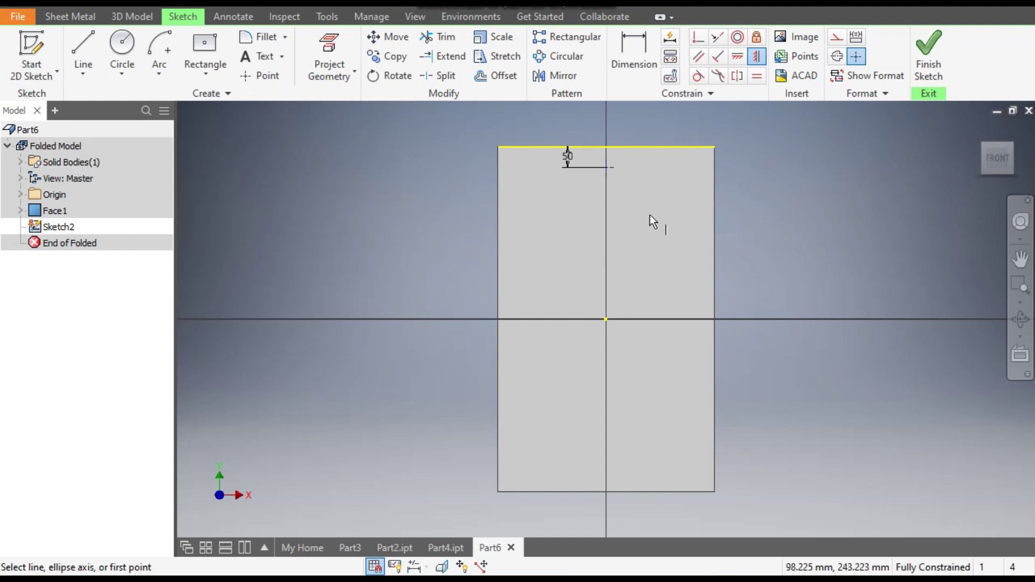
pyautogui.press('Escape')
# Convert the top line and the projected left edge into construction geometry.
pyautogui.click(644, 147)
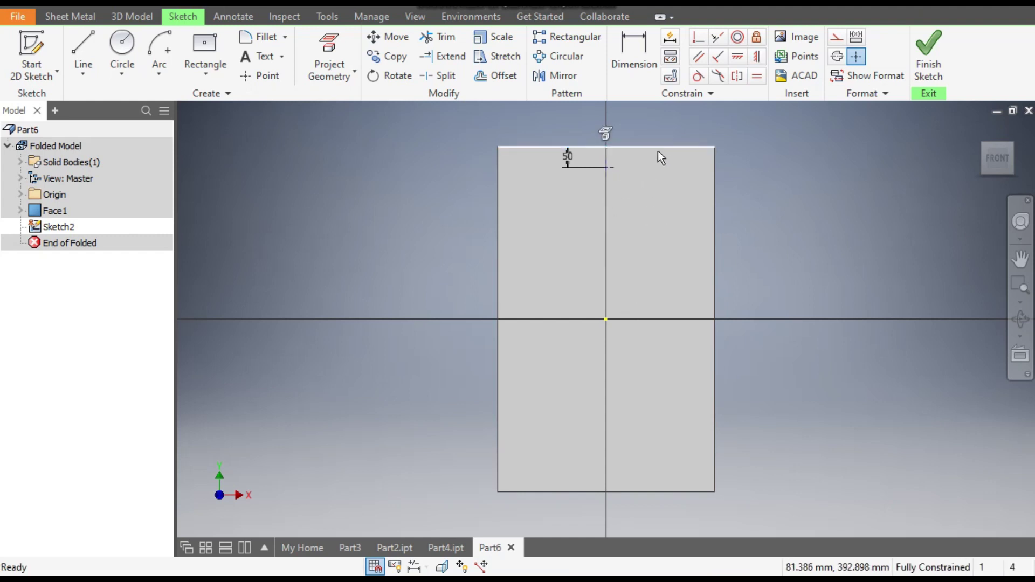
pyautogui.click(834, 36)
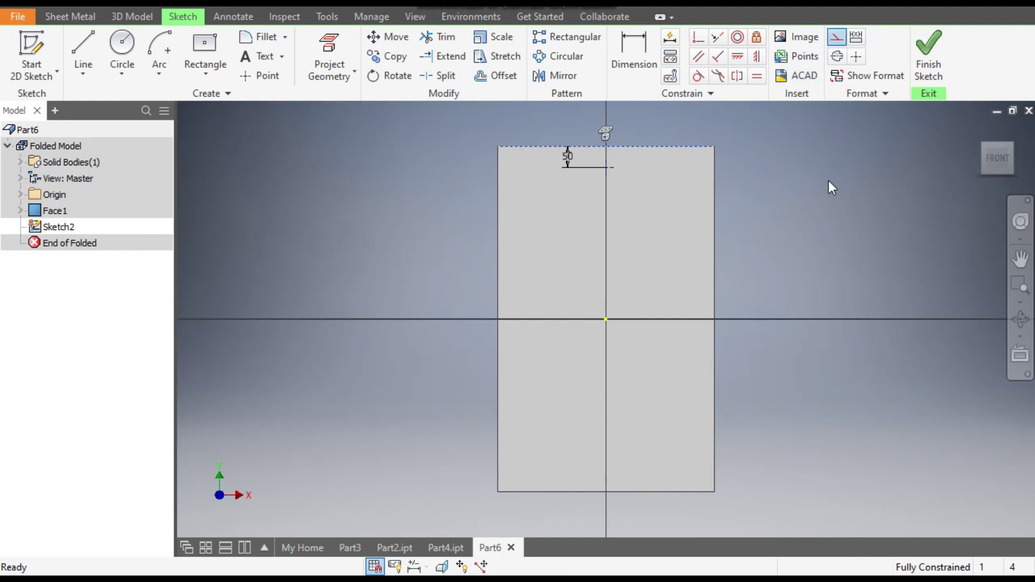
pyautogui.click(499, 220)
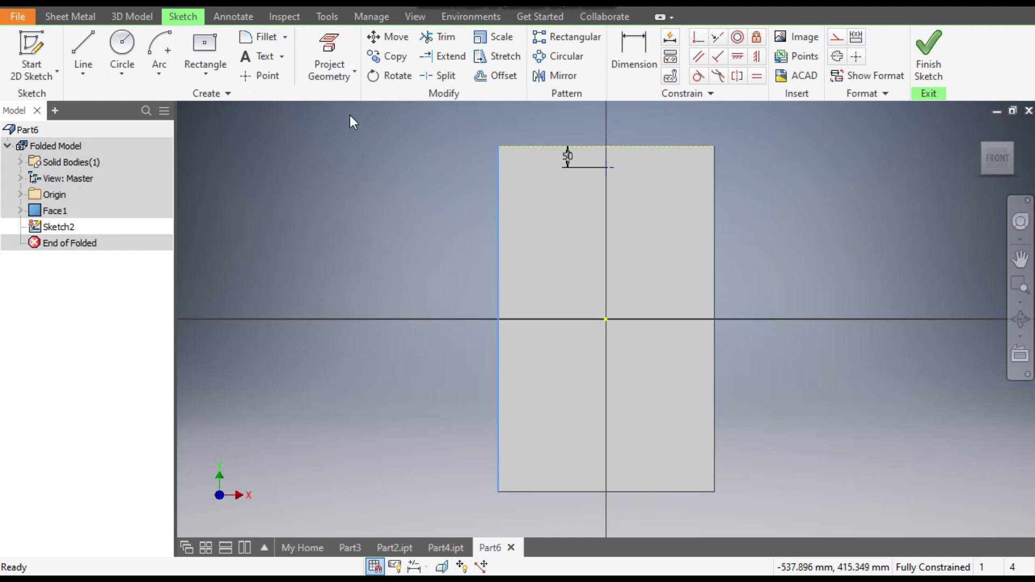
pyautogui.click(329, 60)
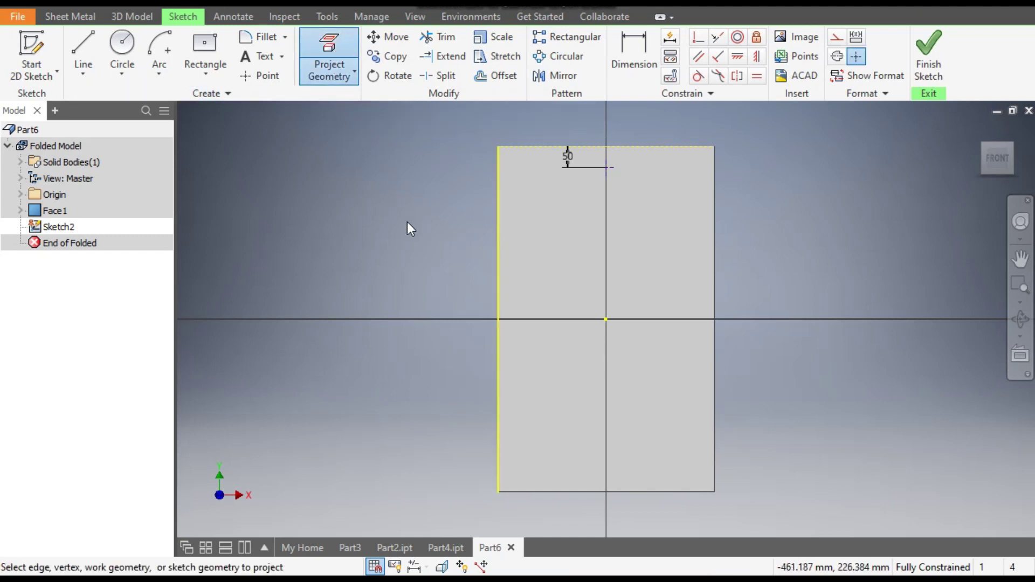
pyautogui.press('Escape')
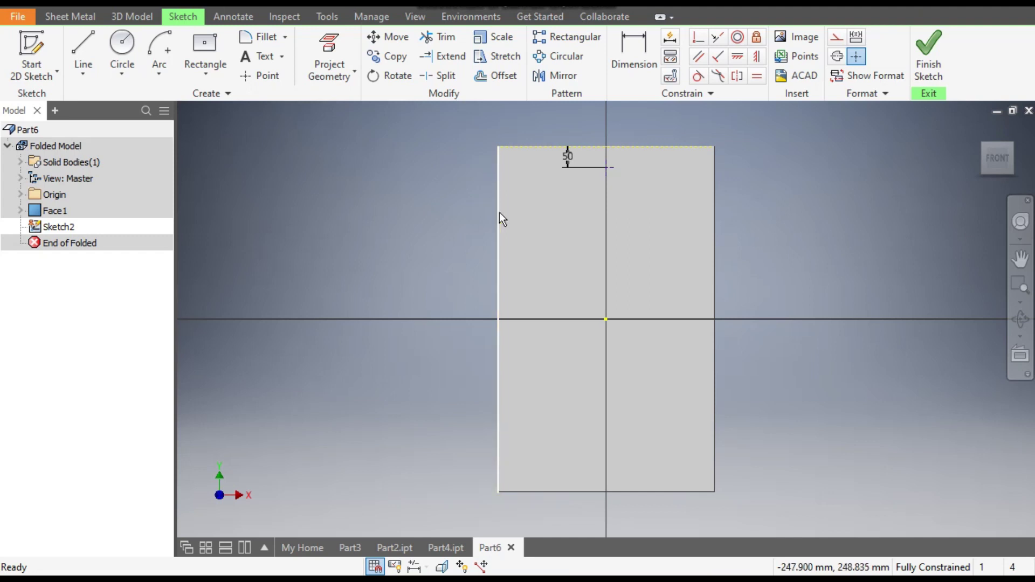
pyautogui.click(499, 214)
pyautogui.click(836, 39)
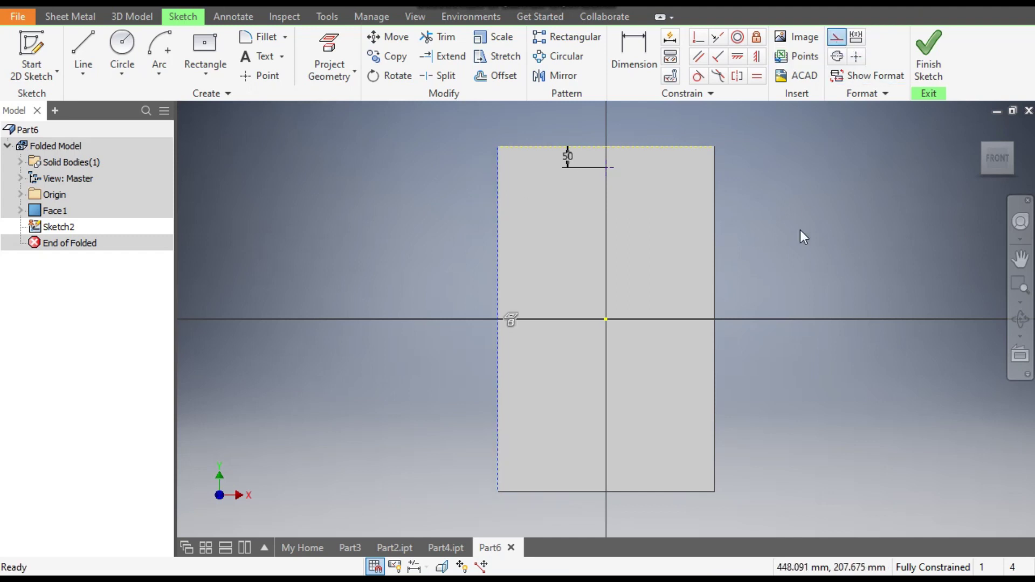
pyautogui.click(819, 231)
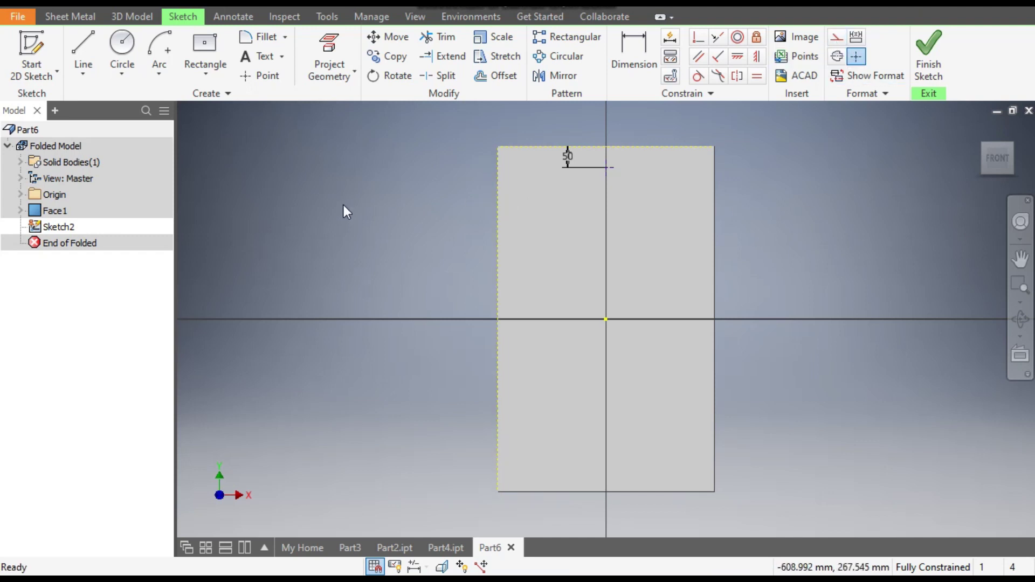
# Pattern the point downward along the left edge: 11 copies at 70 mm spacing.
pyautogui.click(552, 41)
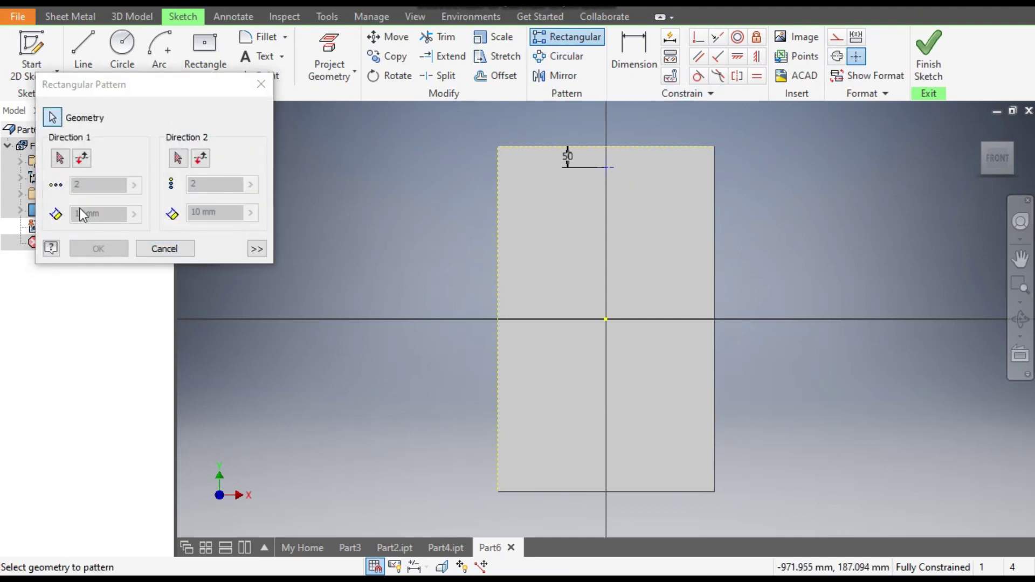
pyautogui.click(57, 161)
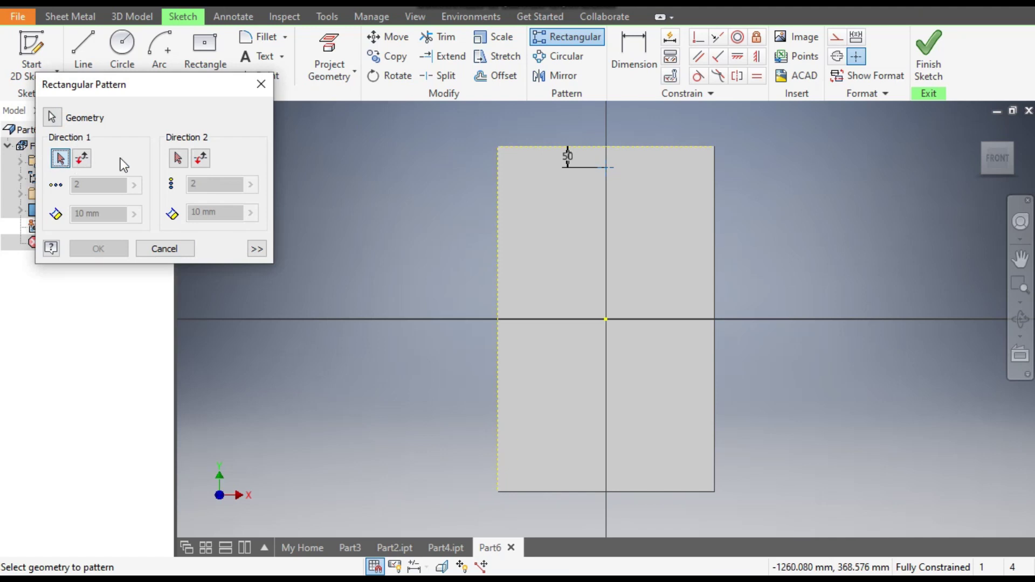
pyautogui.click(499, 234)
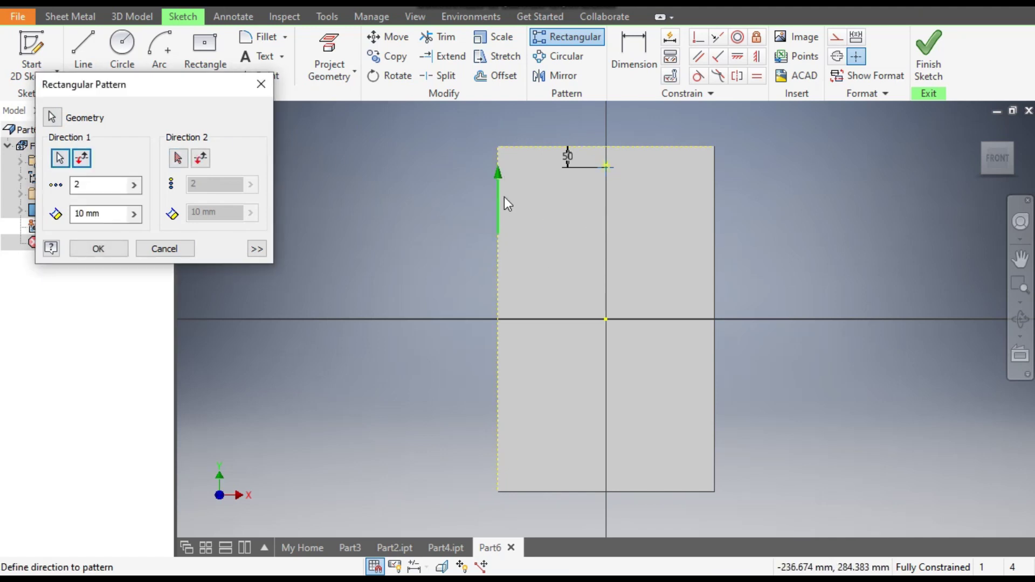
pyautogui.click(86, 162)
pyautogui.doubleClick(77, 185)
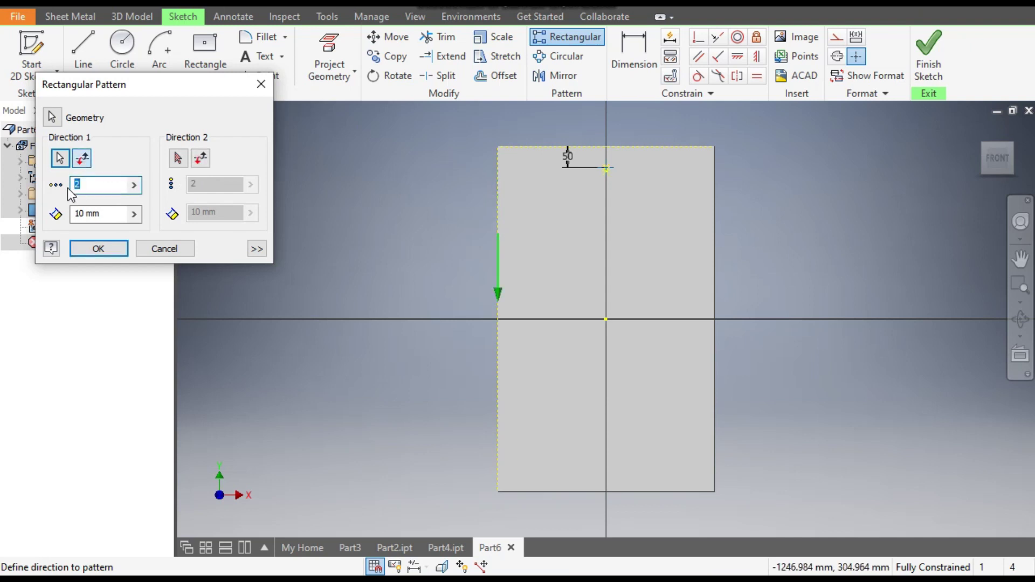
pyautogui.write('11')
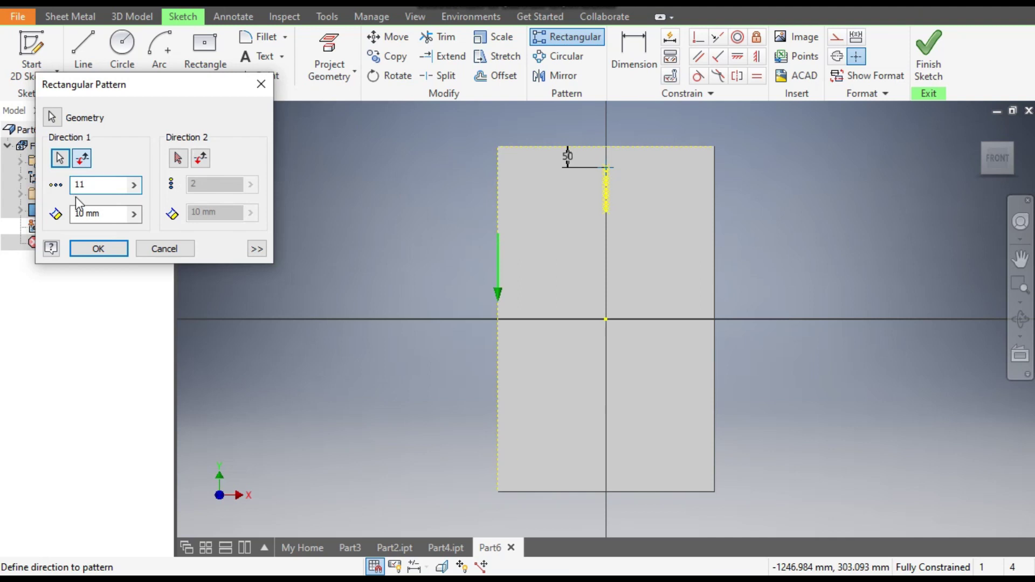
pyautogui.doubleClick(72, 215)
pyautogui.write('70')
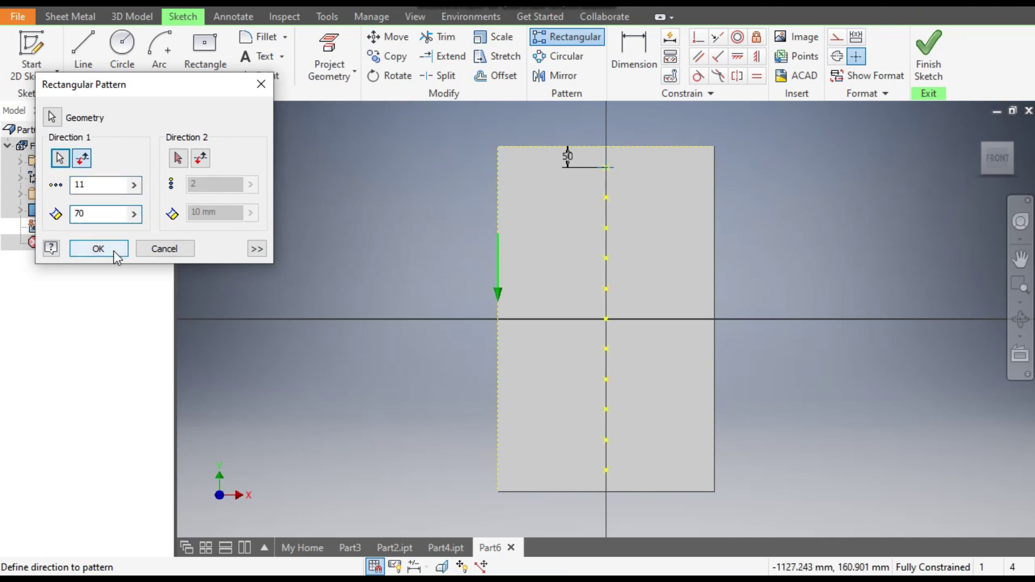
pyautogui.click(114, 251)
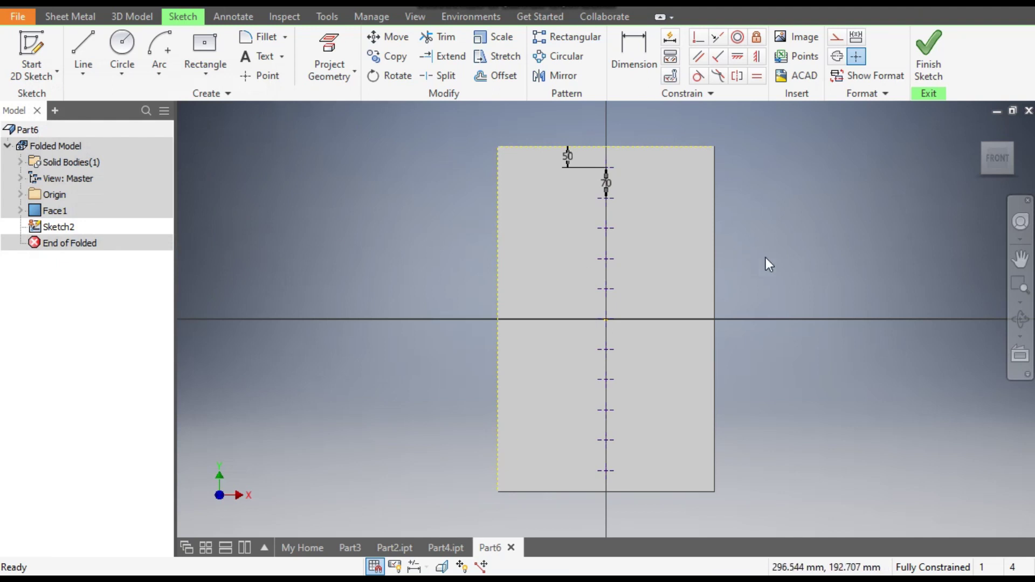
# Finish the sketch and load the SLOT CUT-1 punch from the Punches folder.
pyautogui.click(914, 76)
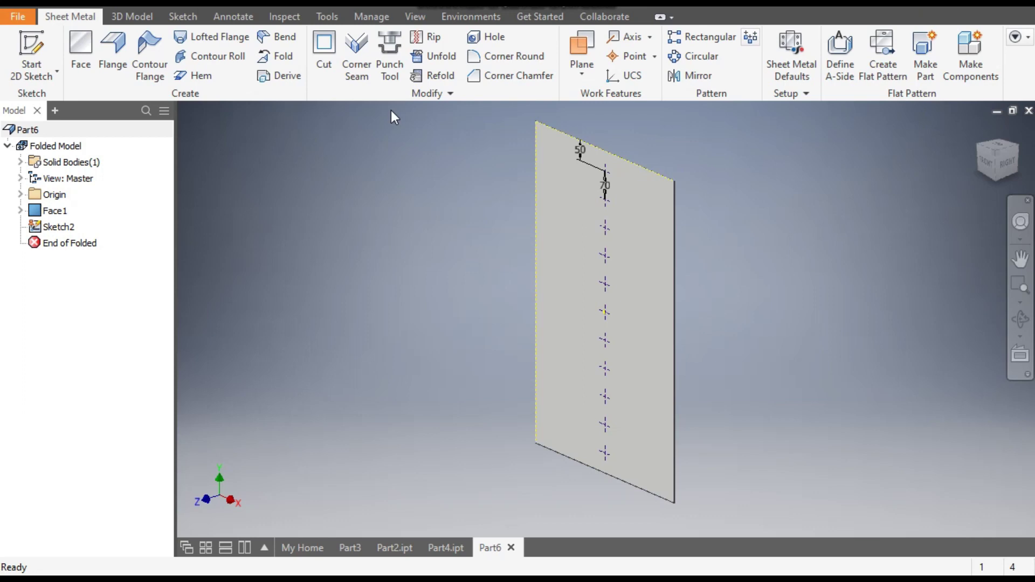
pyautogui.click(391, 45)
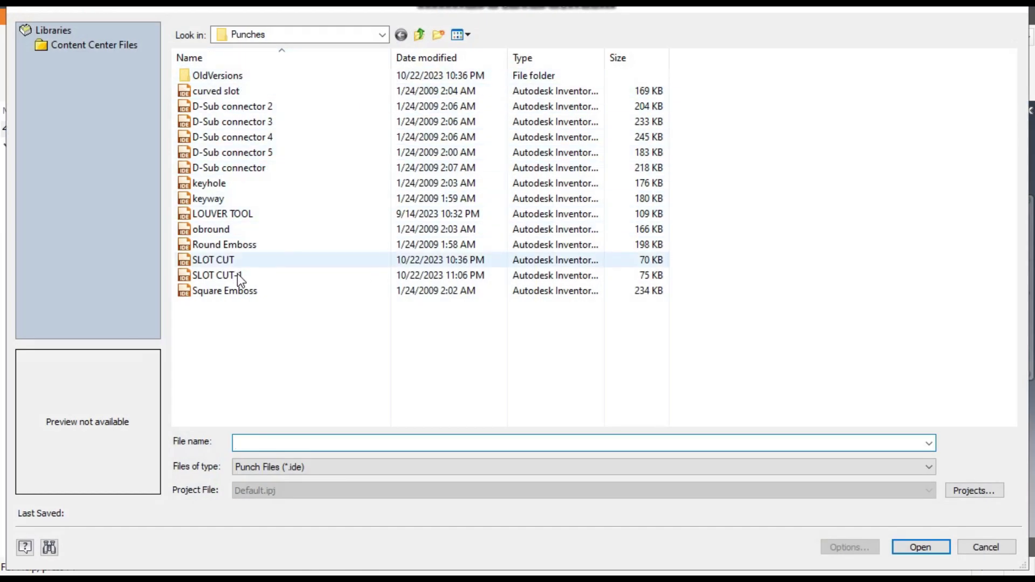
pyautogui.click(220, 277)
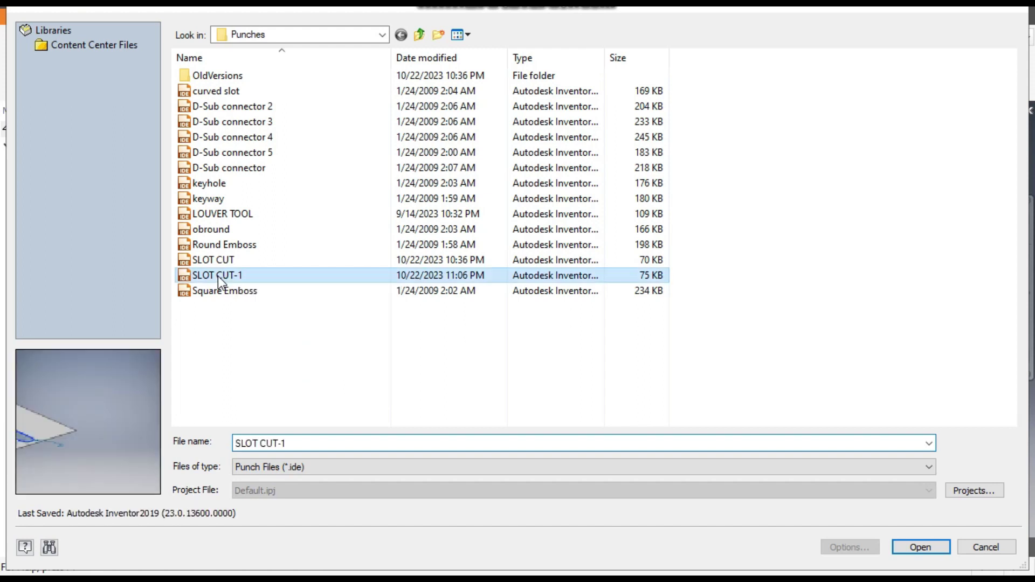
pyautogui.click(916, 547)
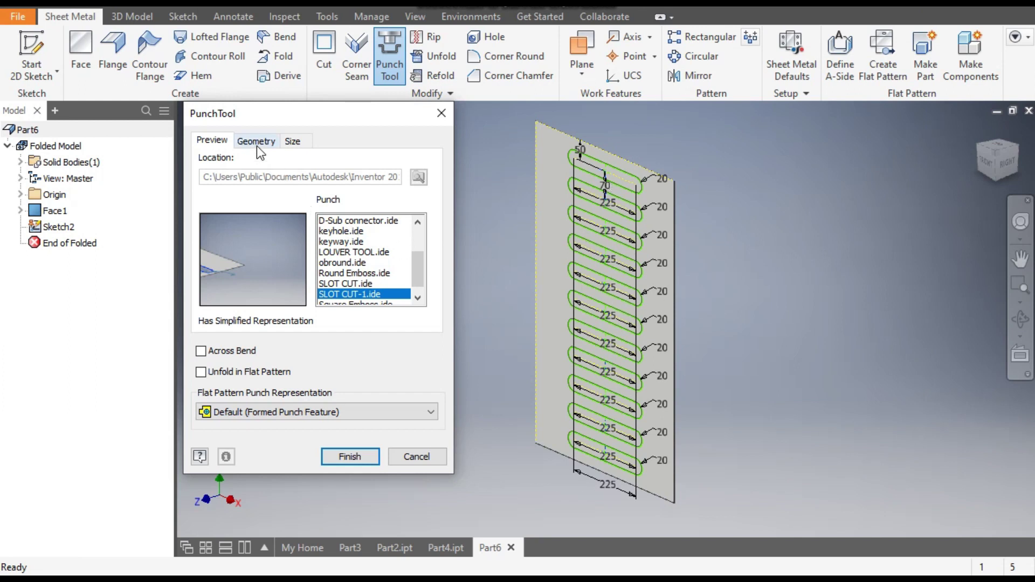
# Set the punch size to R 15 mm and LENGTH 300 mm and punch the eleven slots.
pyautogui.click(291, 142)
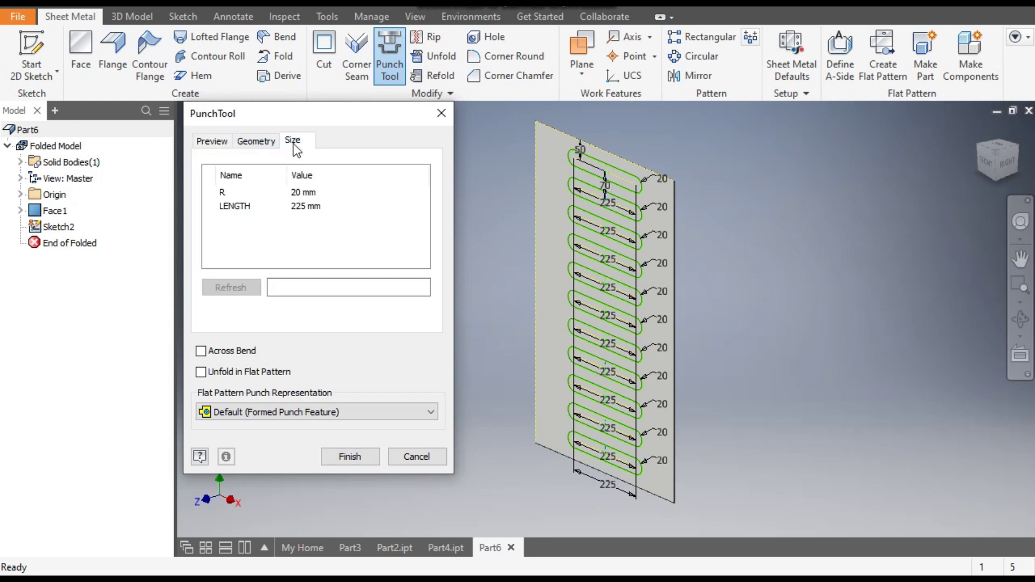
pyautogui.click(302, 194)
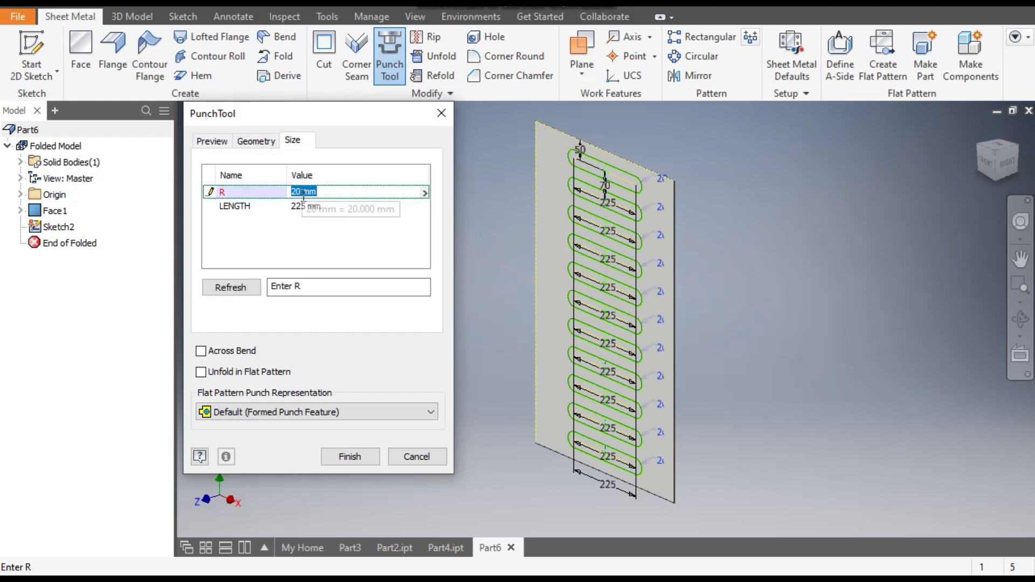
pyautogui.doubleClick(297, 193)
pyautogui.write('15')
pyautogui.click(304, 207)
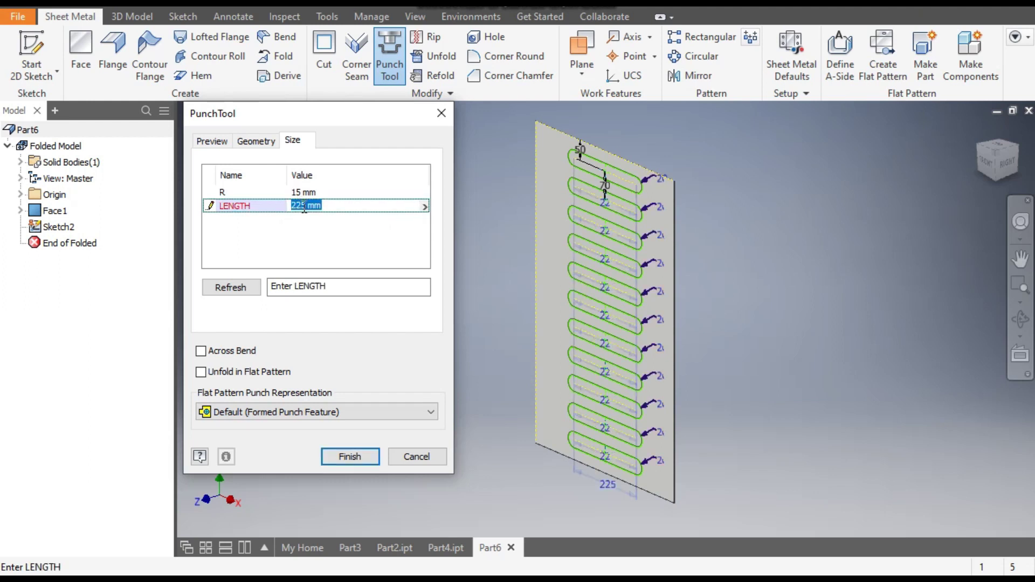
pyautogui.doubleClick(305, 207)
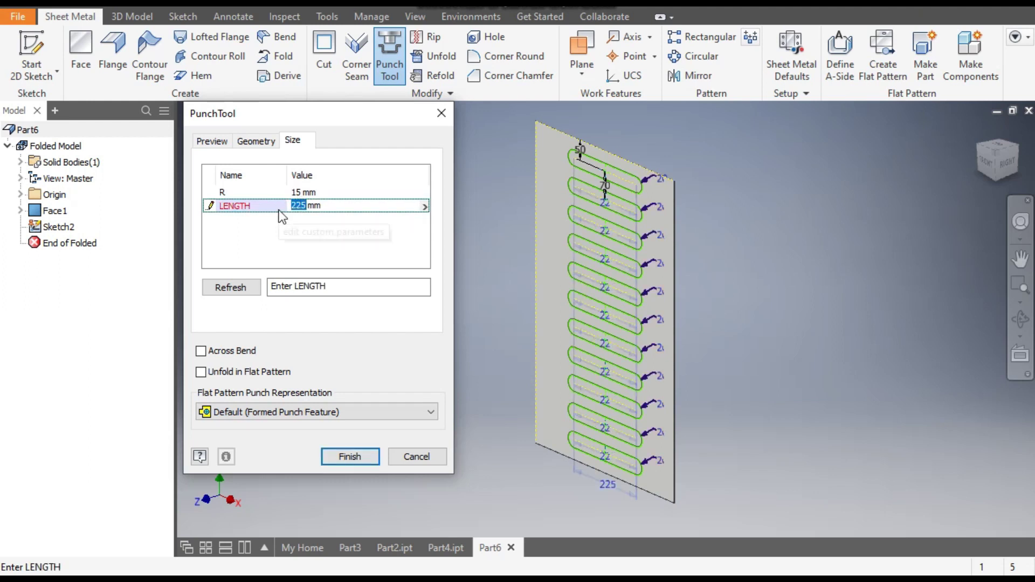
pyautogui.write('300')
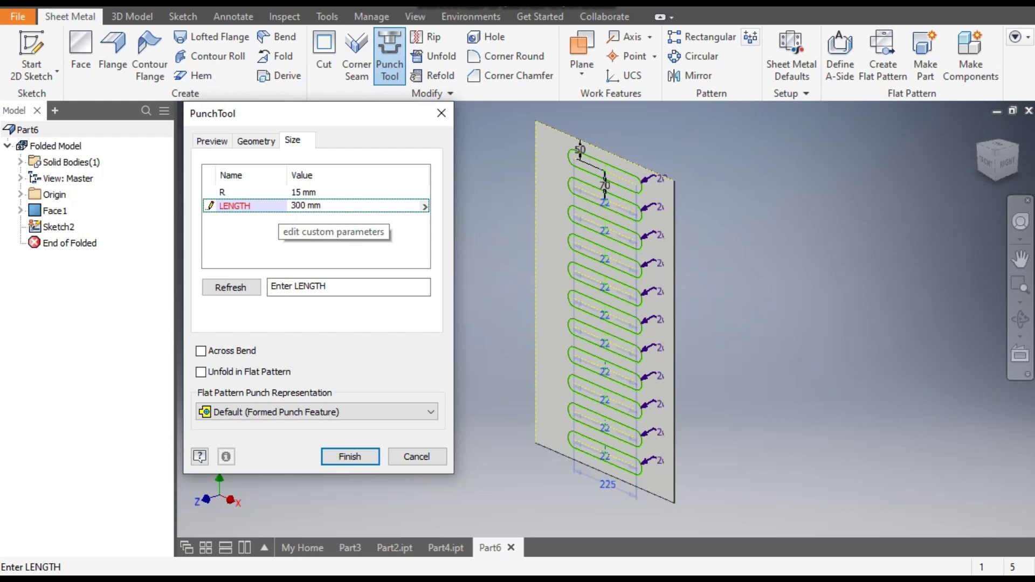
pyautogui.click(350, 458)
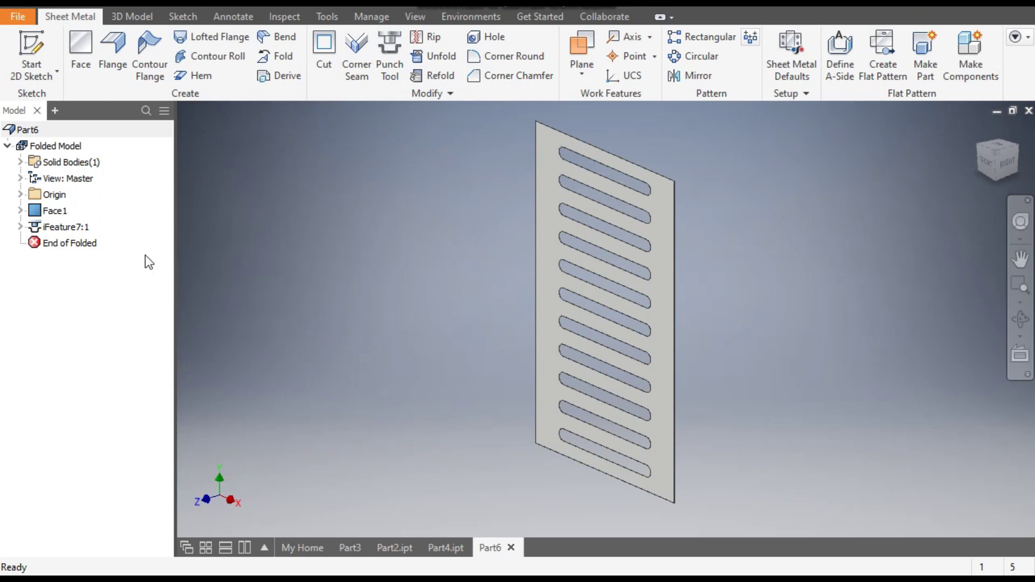
# Edit iFeature7:1, changing the slots to LENGTH 250 mm and R 20 mm.
pyautogui.click(77, 227)
pyautogui.doubleClick(76, 228)
pyautogui.click(299, 207)
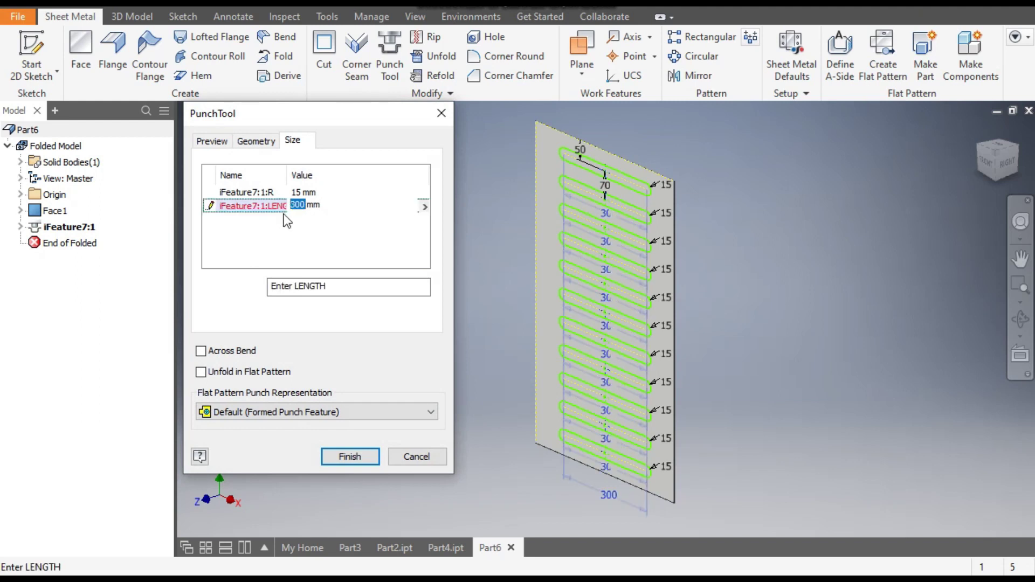
pyautogui.write('250')
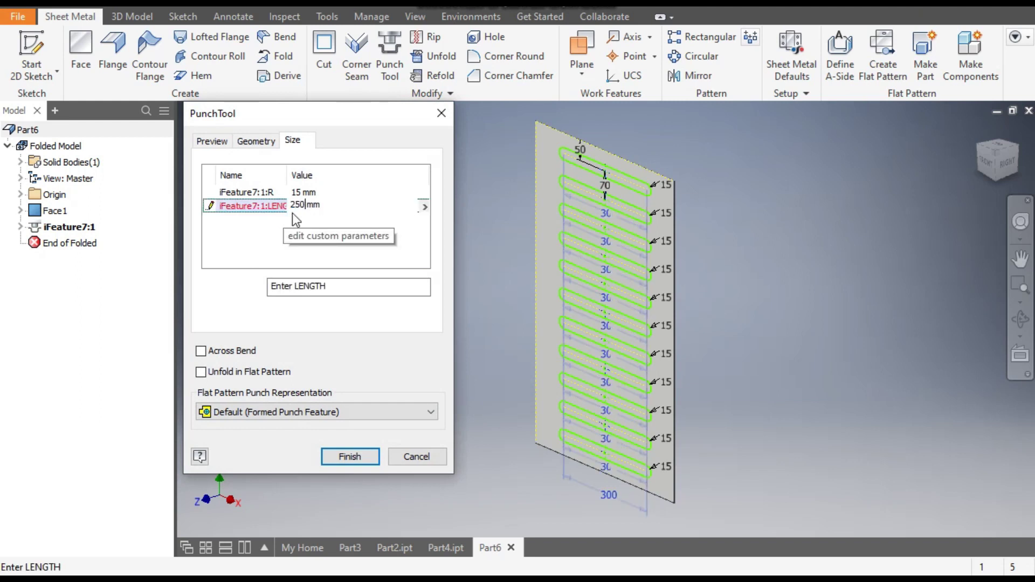
pyautogui.click(300, 192)
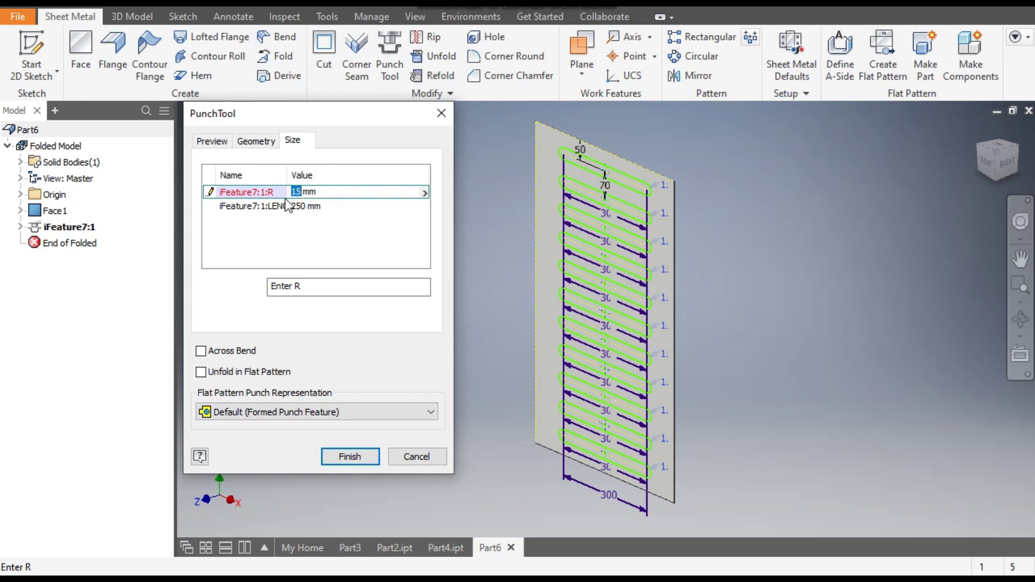
pyautogui.write('20')
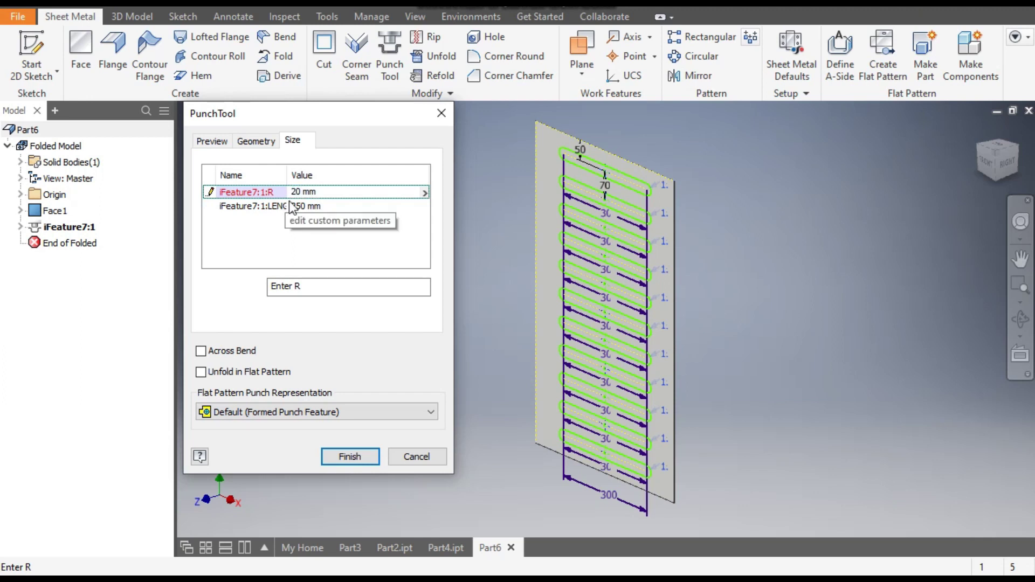
pyautogui.click(360, 458)
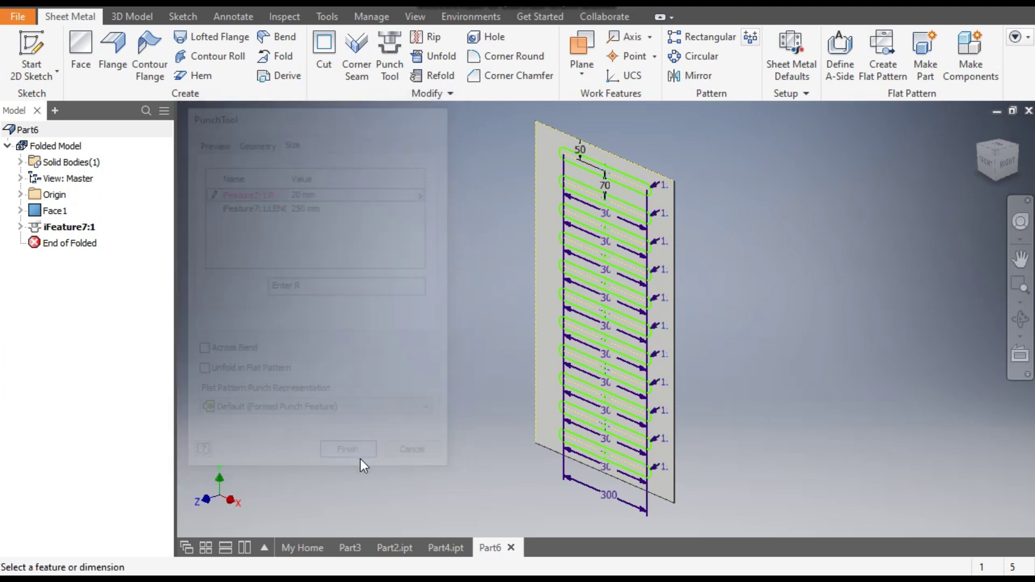